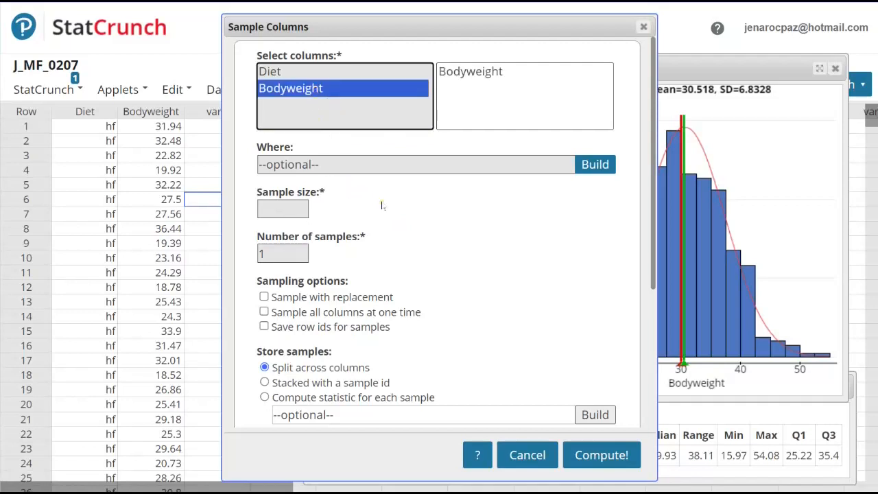
# Step: Set the Bodyweight sample size to 30 and enable sampling with replacement
pyautogui.click(305, 211)
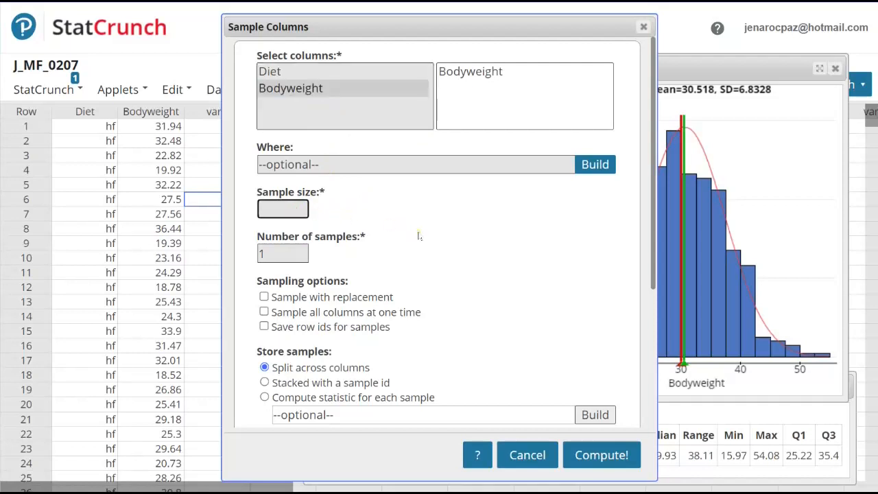
pyautogui.write('30')
pyautogui.click(343, 297)
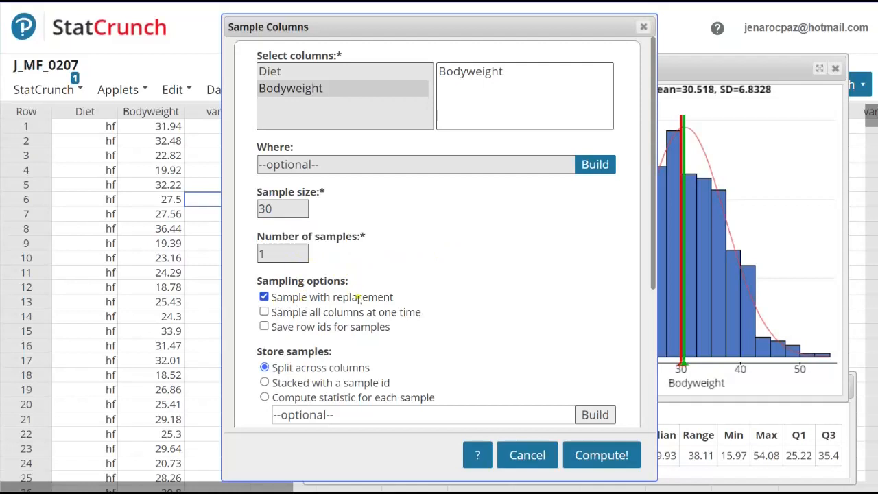
# Step: Use the fixed seed 2070, compute the Bodyweight sample into the data table and dismiss the result message
pyautogui.scroll(-1, 445, 253)
pyautogui.scroll(-3, 445, 252)
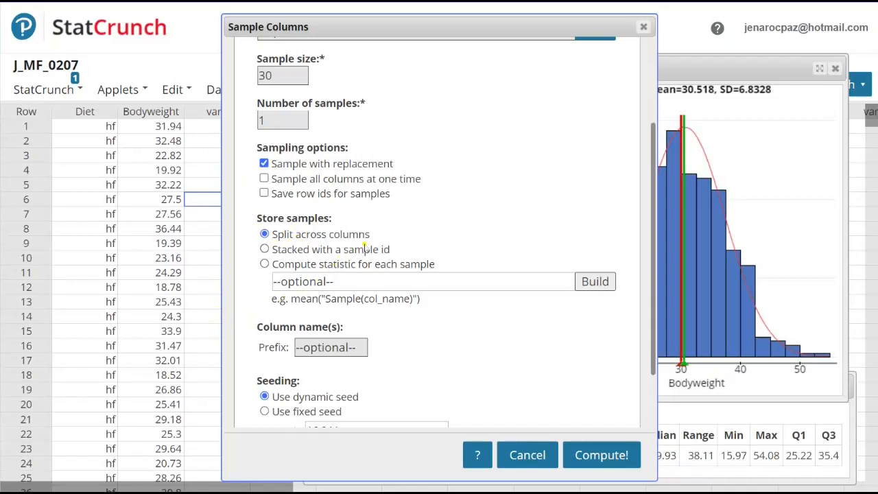
pyautogui.scroll(-2, 415, 219)
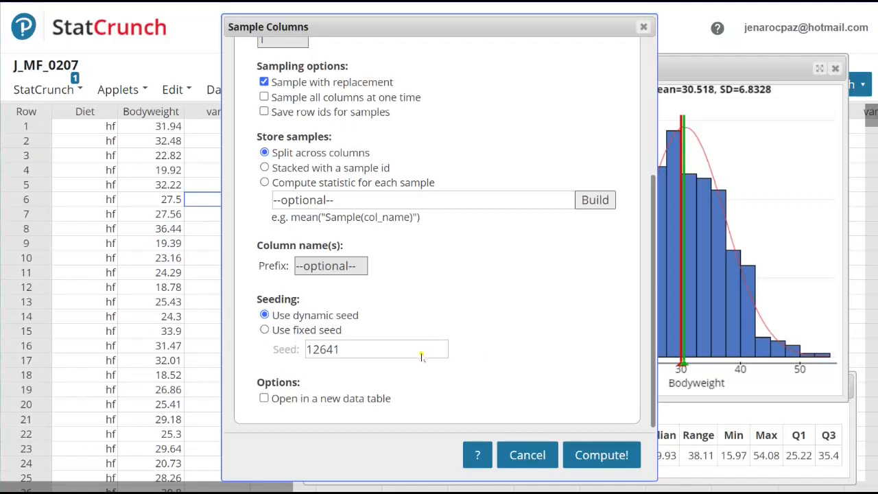
pyautogui.click(365, 350)
pyautogui.click(265, 330)
pyautogui.moveTo(356, 348); pyautogui.dragTo(303, 349)
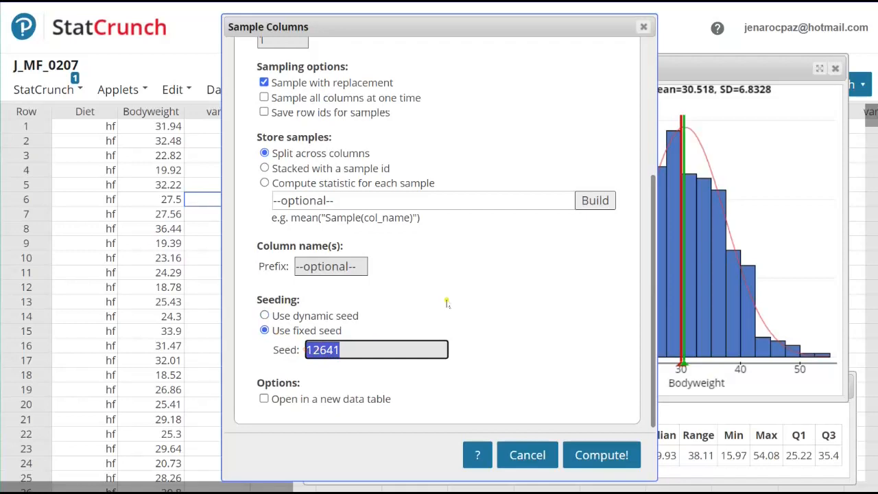
pyautogui.write('2070')
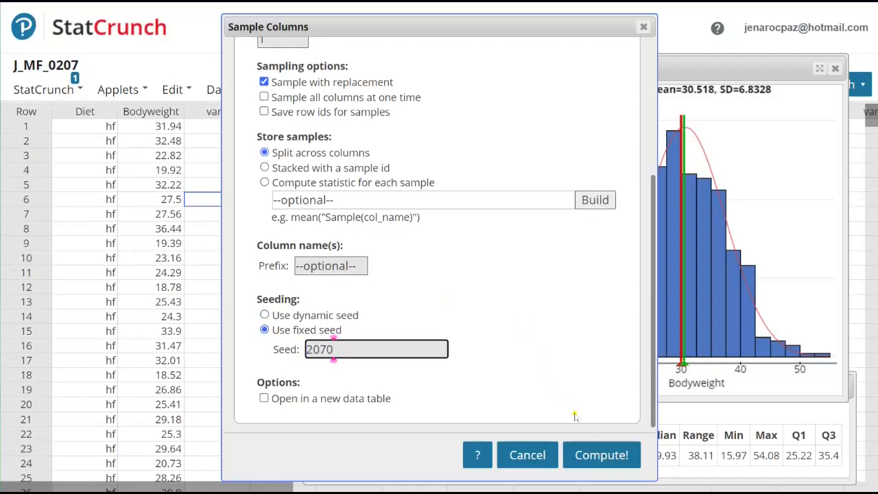
pyautogui.click(596, 458)
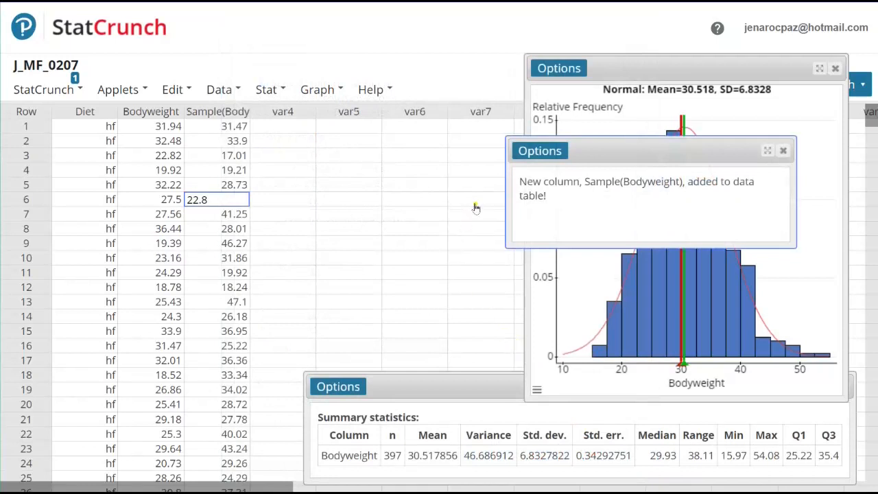
pyautogui.click(782, 153)
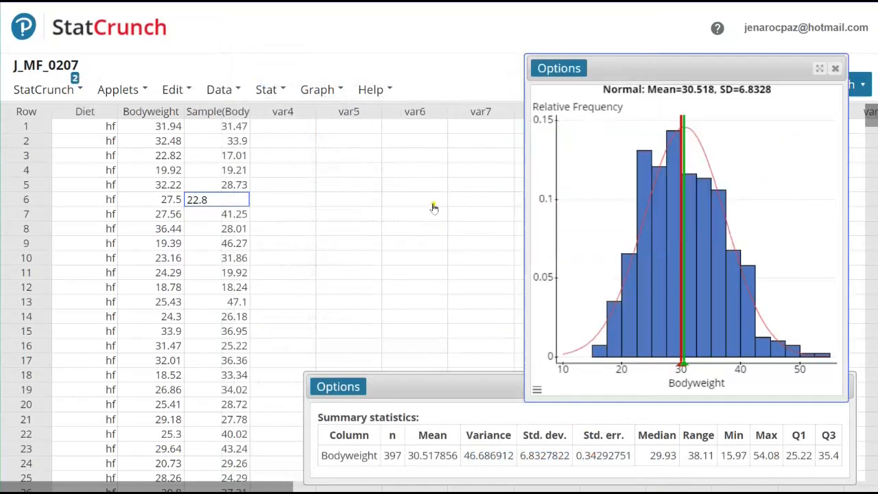
# Step: Widen the Sample(Bodyweight) column to fit its full heading and review the sampled values down to the last row
pyautogui.click(211, 114)
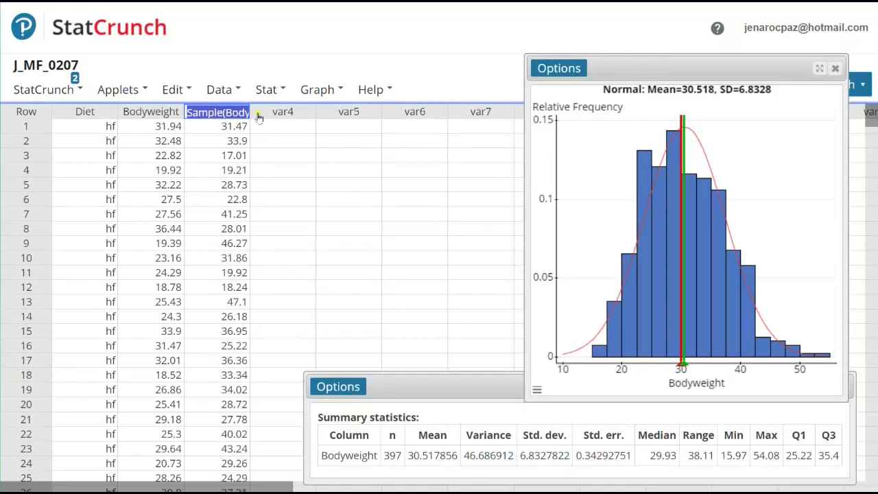
pyautogui.moveTo(249, 104); pyautogui.dragTo(294, 105)
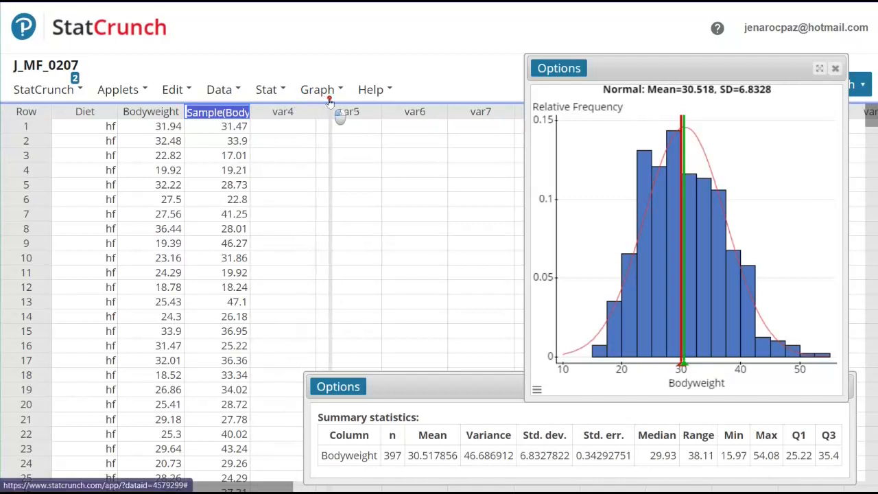
pyautogui.click(317, 89)
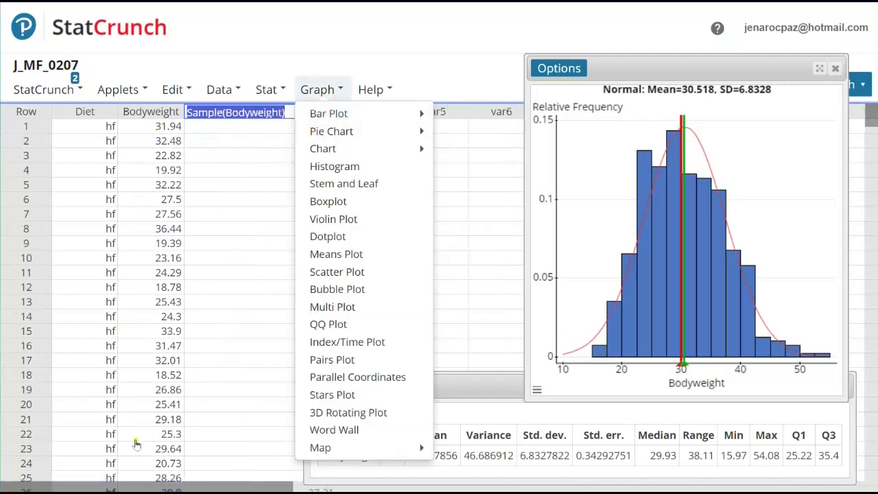
pyautogui.click(259, 159)
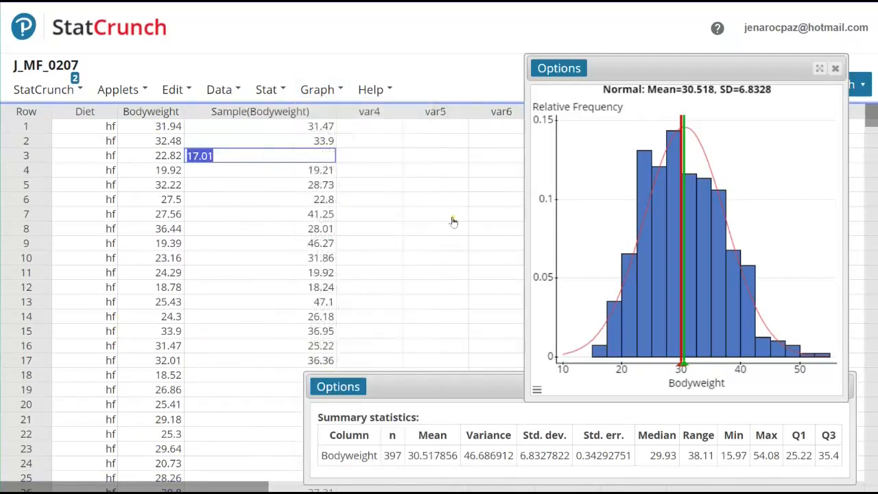
pyautogui.scroll(-5, 431, 236)
pyautogui.scroll(-13, 429, 241)
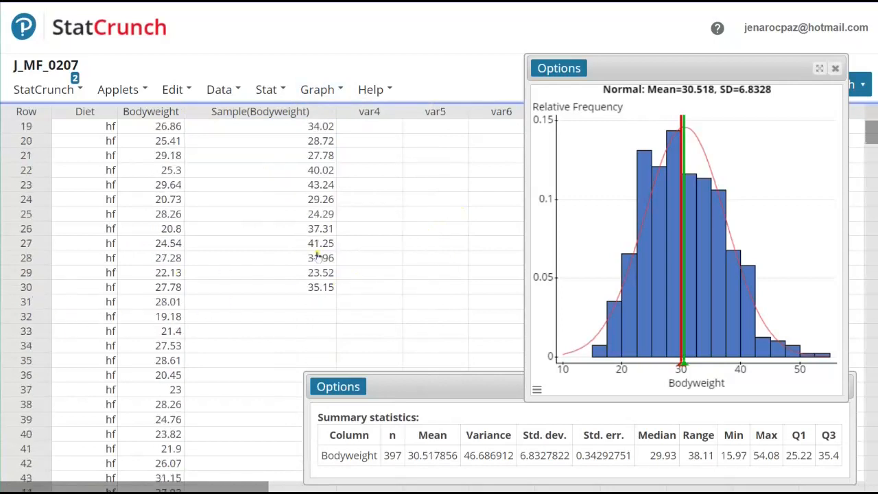
pyautogui.scroll(5, 383, 220)
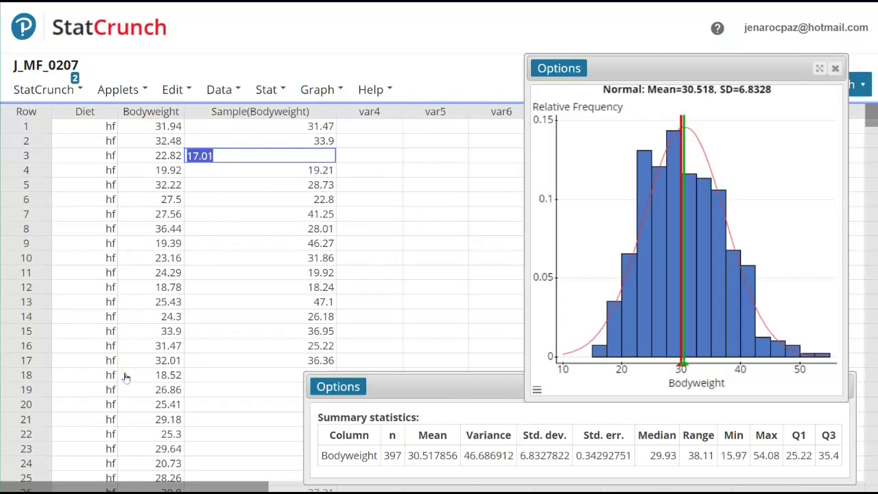
pyautogui.click(414, 231)
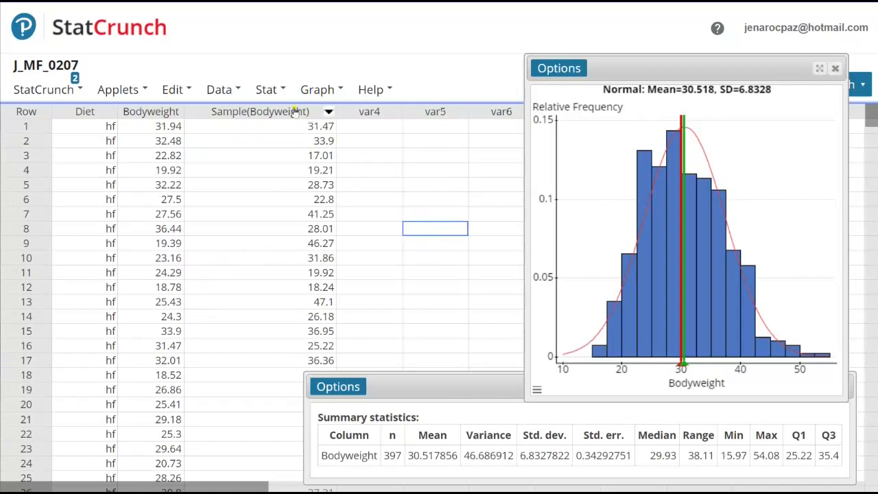
# Step: Start column summary statistics for the Sample(Bodyweight) column
pyautogui.click(267, 93)
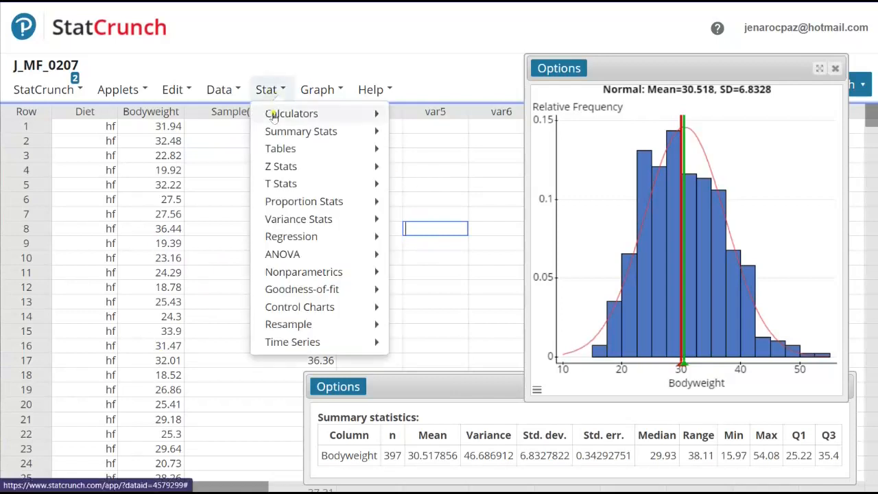
pyautogui.moveTo(274, 132)
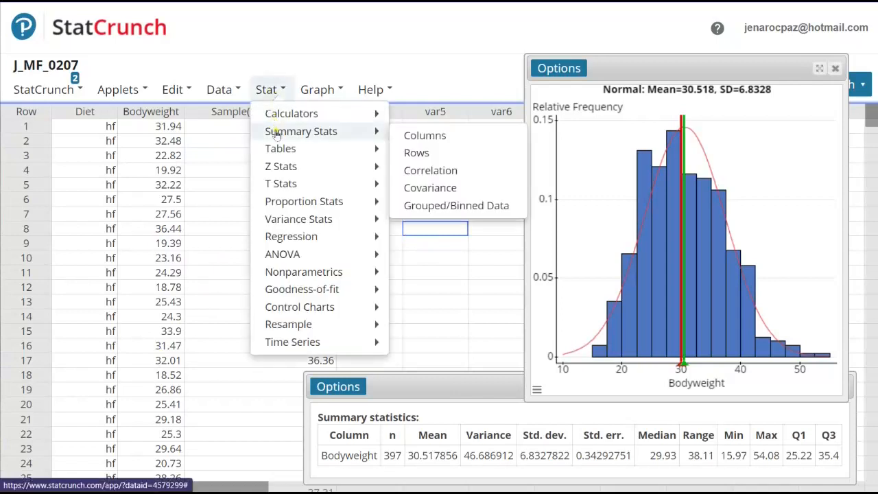
pyautogui.click(412, 136)
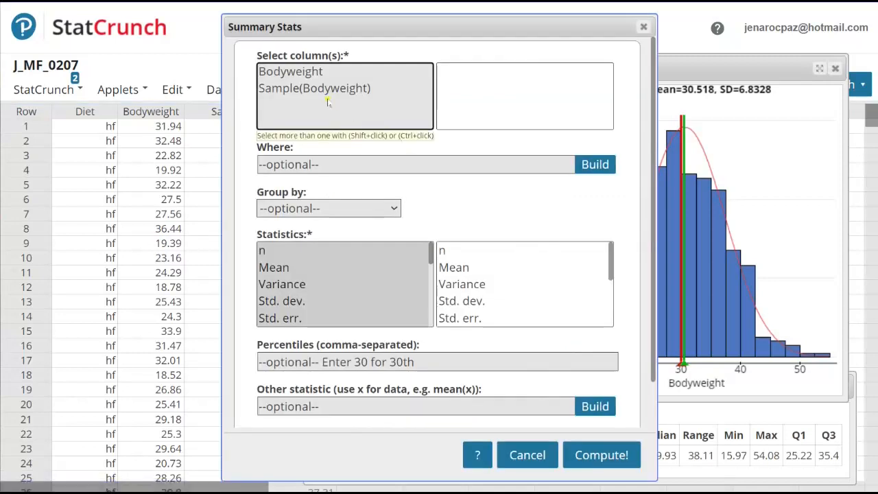
pyautogui.click(277, 90)
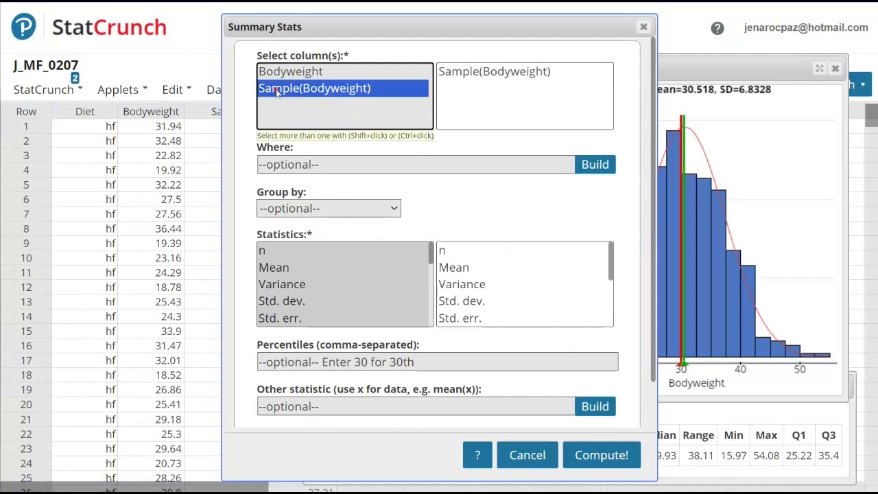
pyautogui.click(475, 72)
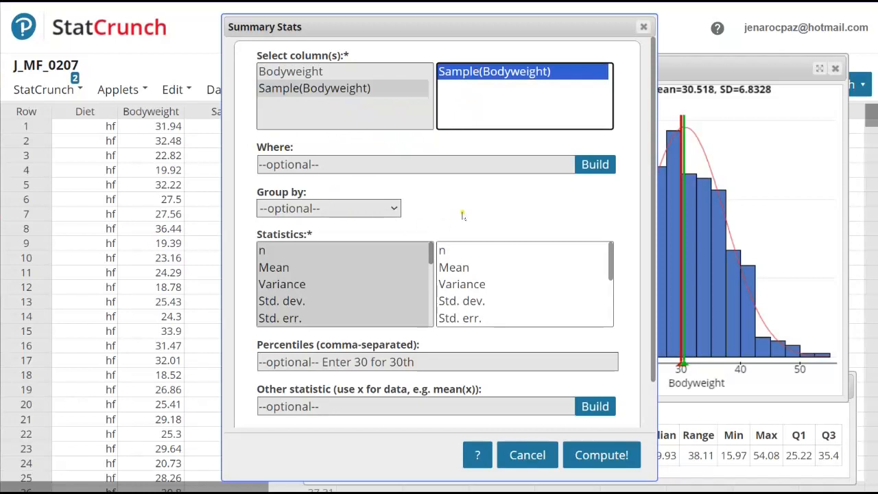
# Step: Limit the statistics to n, Mean, Variance, Std. dev. and Unadj. std. dev., and compute them
pyautogui.scroll(-2, 464, 216)
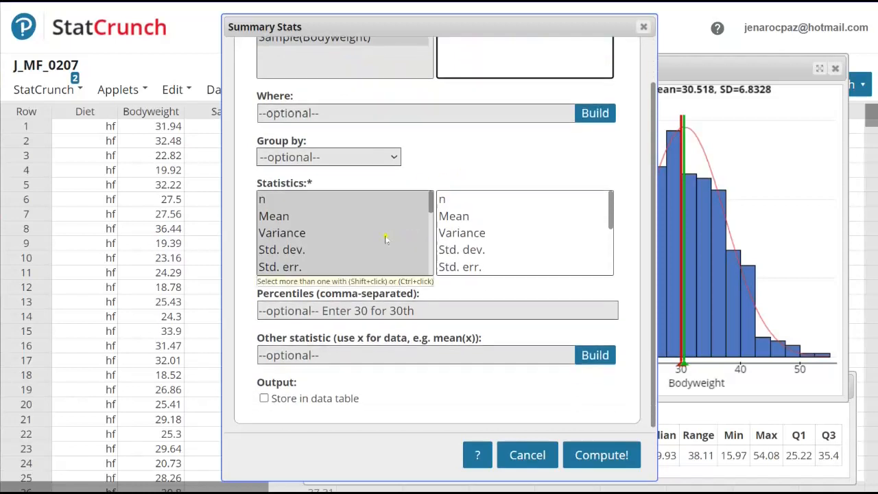
pyautogui.click(268, 200)
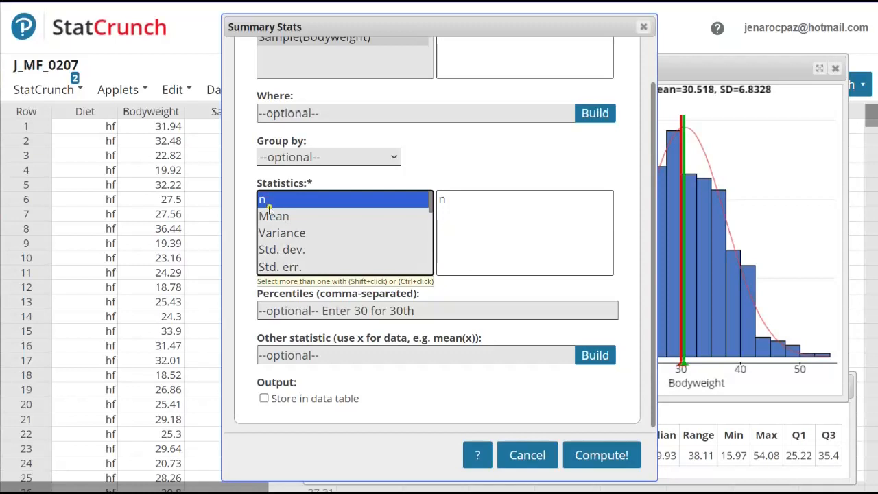
pyautogui.keyDown('ctrl'); pyautogui.click(273, 216); pyautogui.keyUp('ctrl')
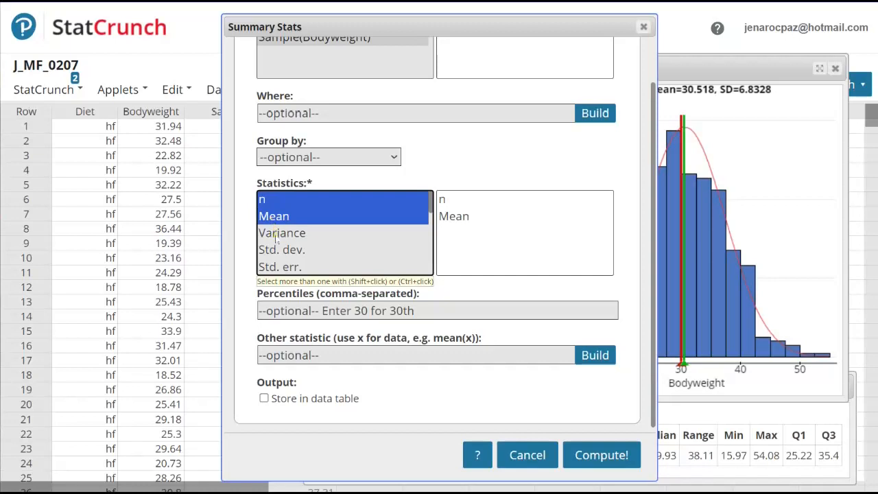
pyautogui.keyDown('ctrl'); pyautogui.click(274, 233); pyautogui.keyUp('ctrl')
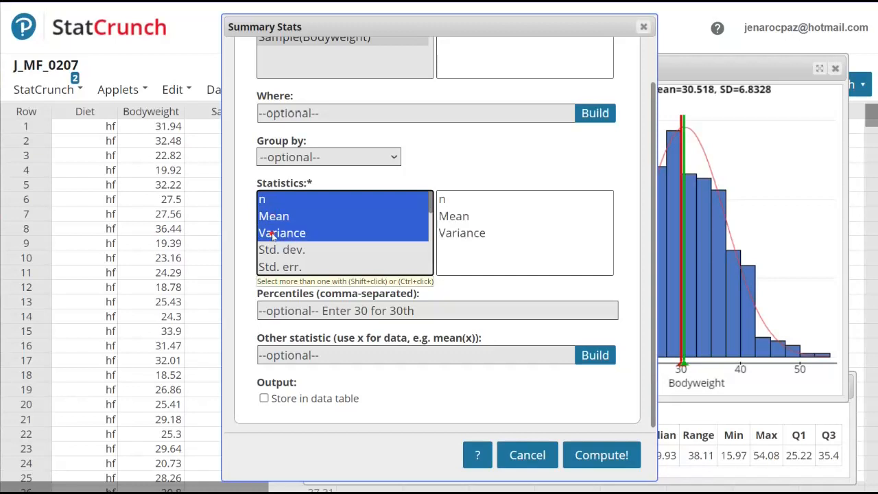
pyautogui.keyDown('ctrl'); pyautogui.click(272, 250); pyautogui.keyUp('ctrl')
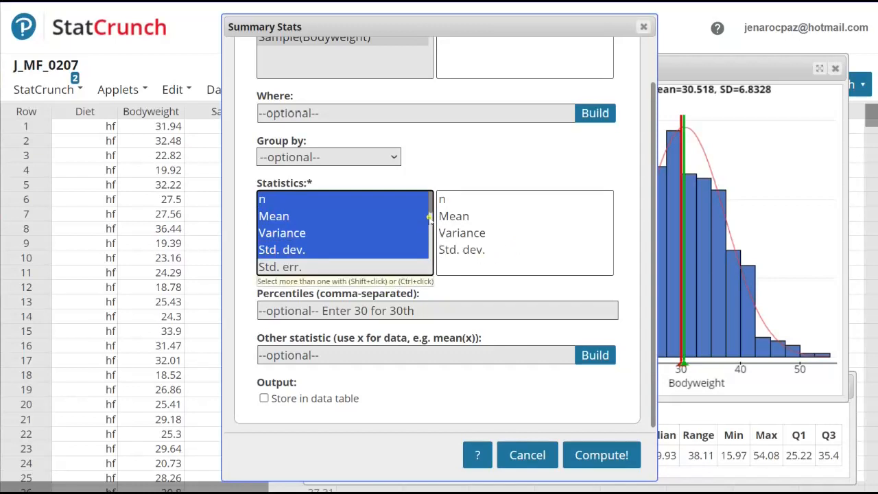
pyautogui.click(431, 205)
pyautogui.moveTo(430, 206); pyautogui.dragTo(430, 260)
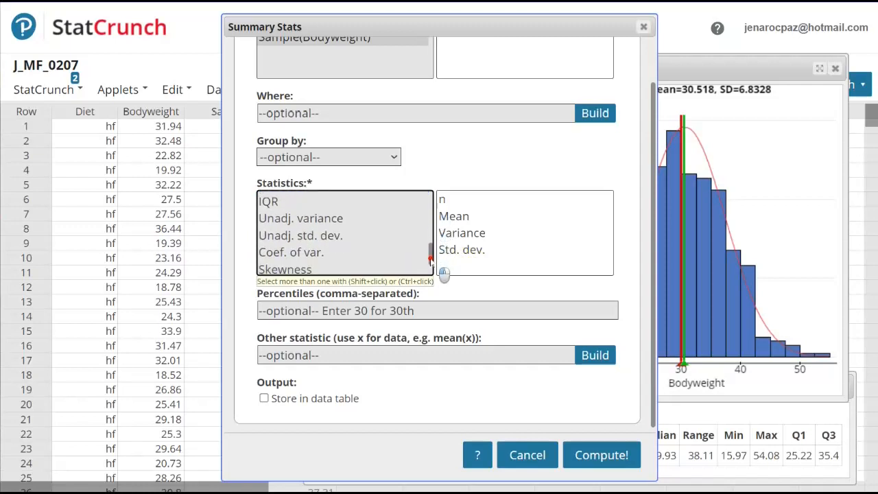
pyautogui.click(350, 236)
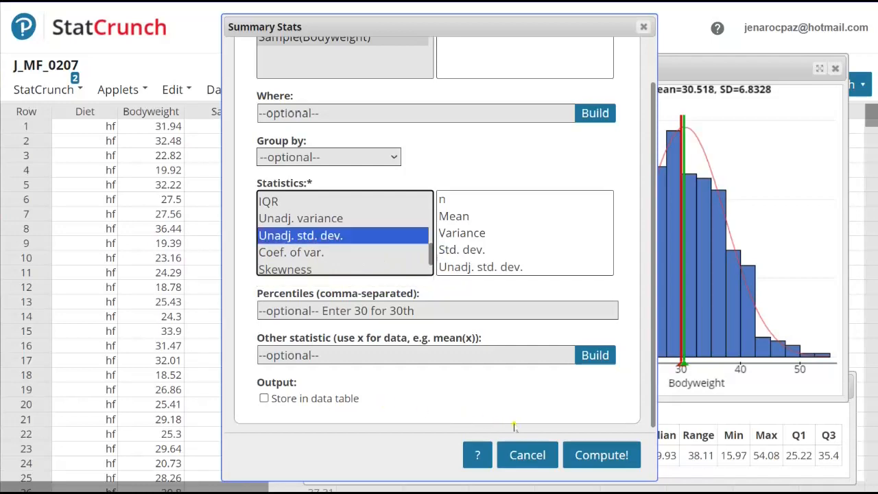
pyautogui.click(601, 456)
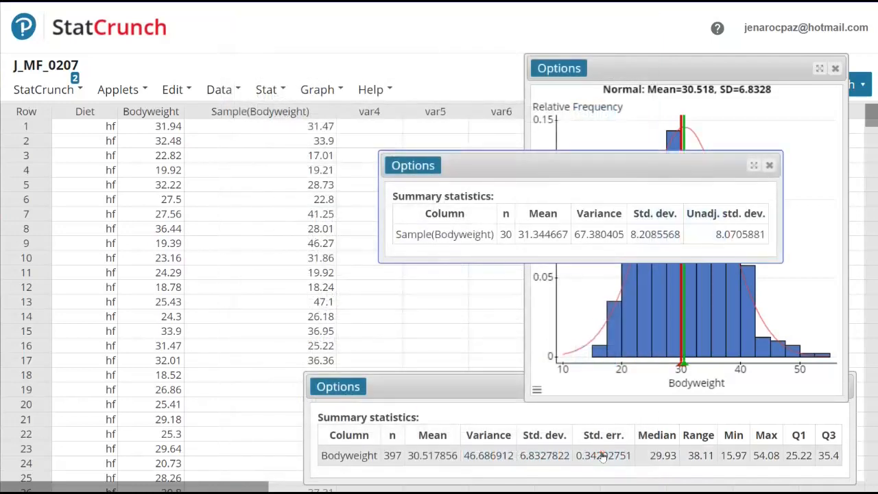
# Step: Bring the sample and Bodyweight summary statistics windows together to compare them, and return the Bodyweight one below the histogram
pyautogui.moveTo(526, 167); pyautogui.dragTo(319, 43)
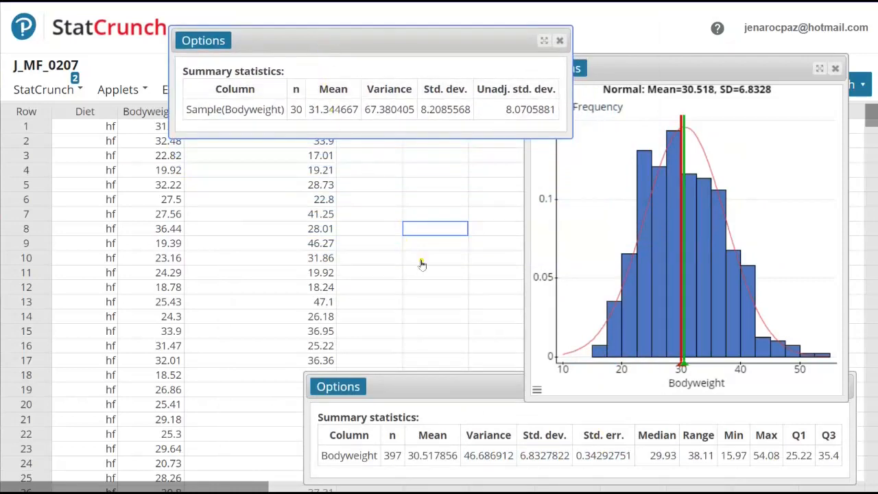
pyautogui.moveTo(489, 387); pyautogui.dragTo(303, 159)
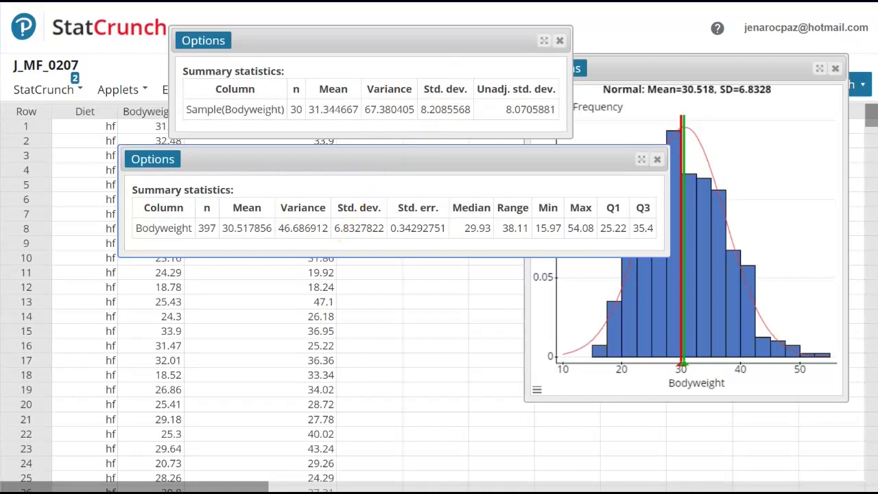
pyautogui.click(472, 162)
pyautogui.moveTo(472, 162); pyautogui.dragTo(613, 387)
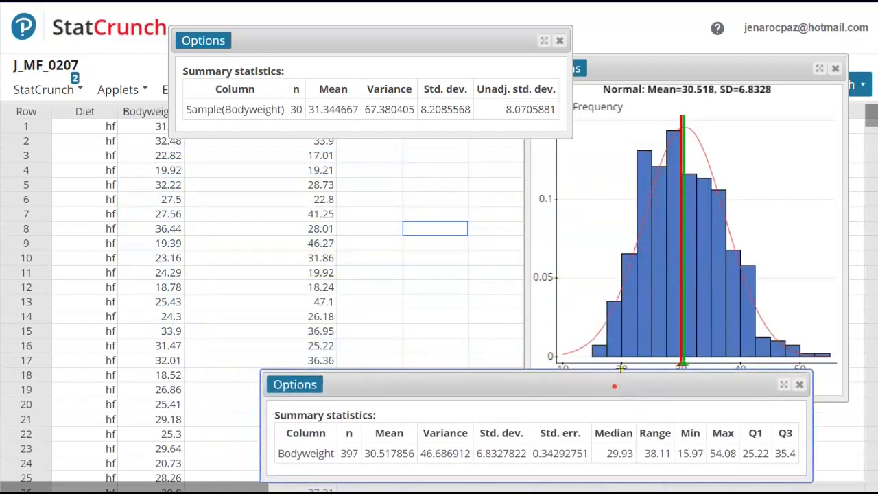
# Step: Close the sample's summary statistics and delete the Sample(Bodyweight) column from the data table
pyautogui.click(560, 42)
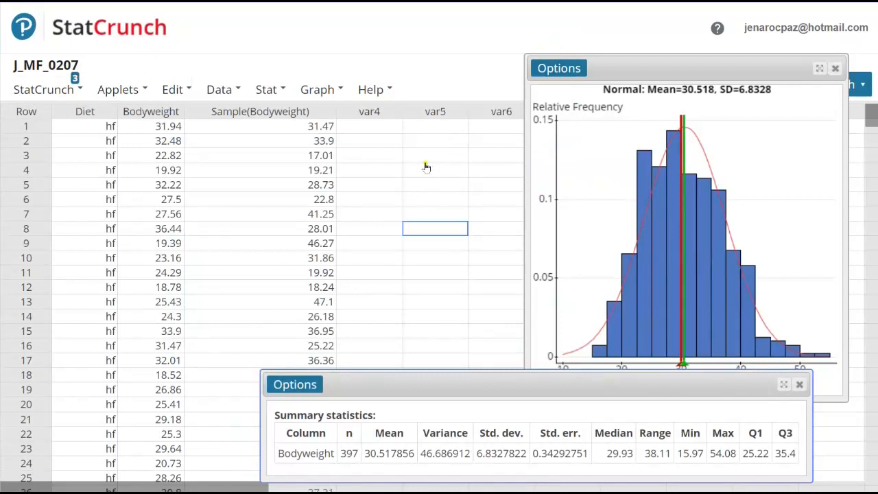
pyautogui.click(331, 115)
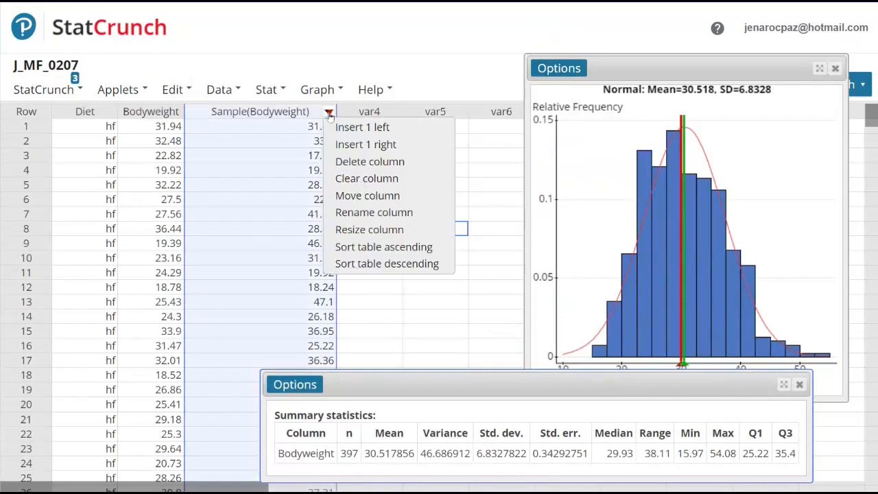
pyautogui.click(353, 162)
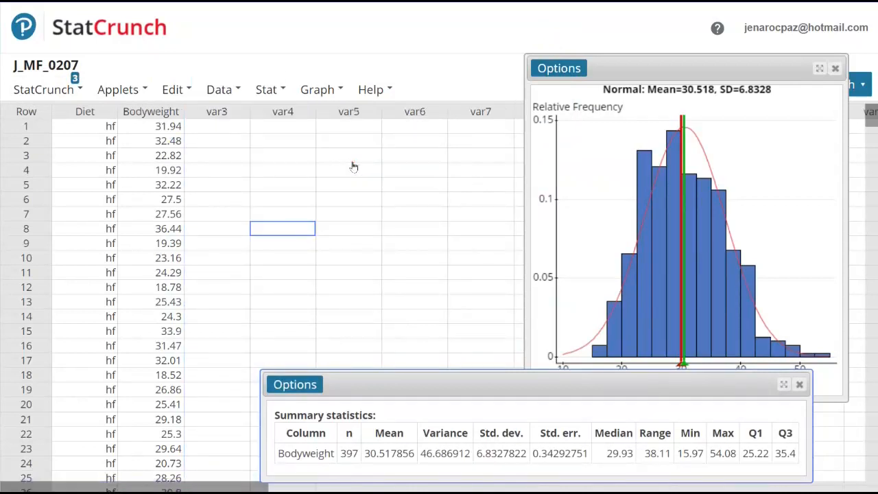
# Step: Set up sampling of the Bodyweight column with sample size 30, 20 samples, and sampling with replacement
pyautogui.click(221, 96)
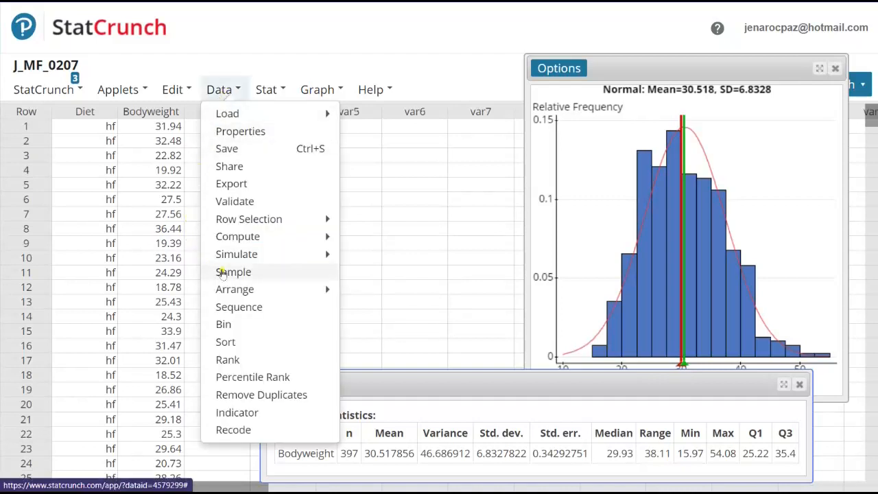
pyautogui.click(234, 272)
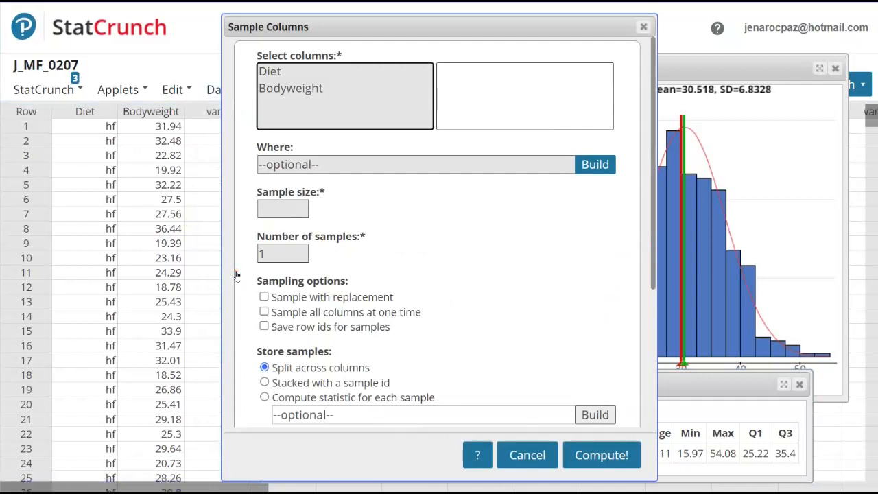
pyautogui.click(273, 209)
pyautogui.write('30')
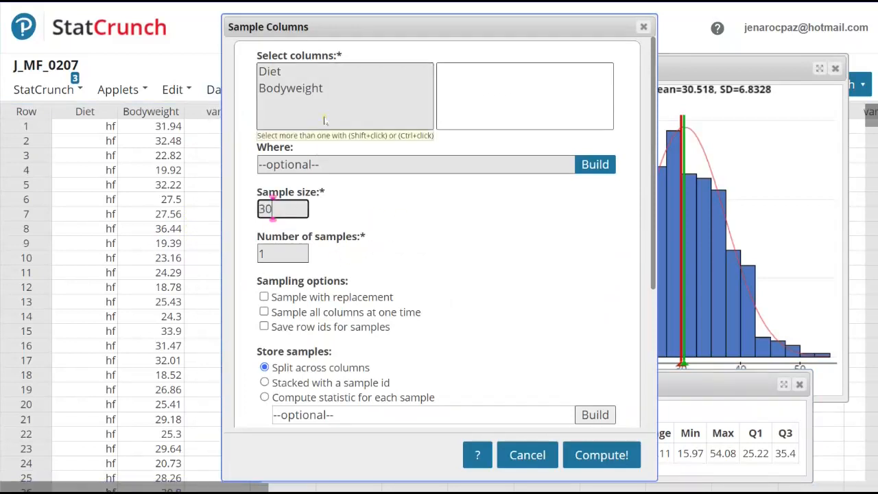
pyautogui.click(299, 89)
pyautogui.click(447, 75)
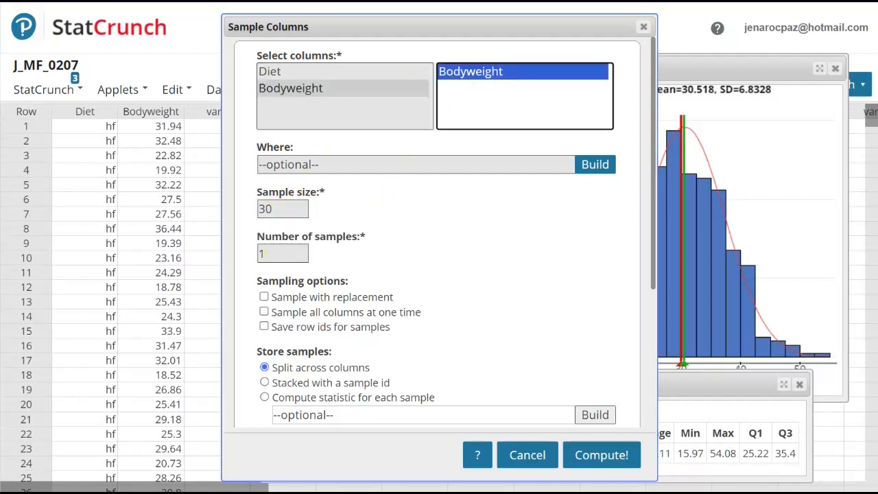
pyautogui.click(271, 254)
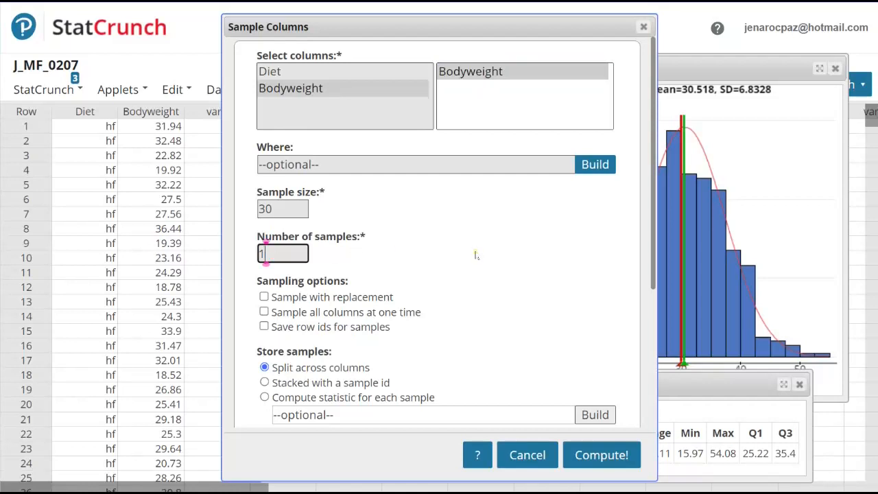
pyautogui.press('BackSpace')
pyautogui.write('20')
pyautogui.click(264, 297)
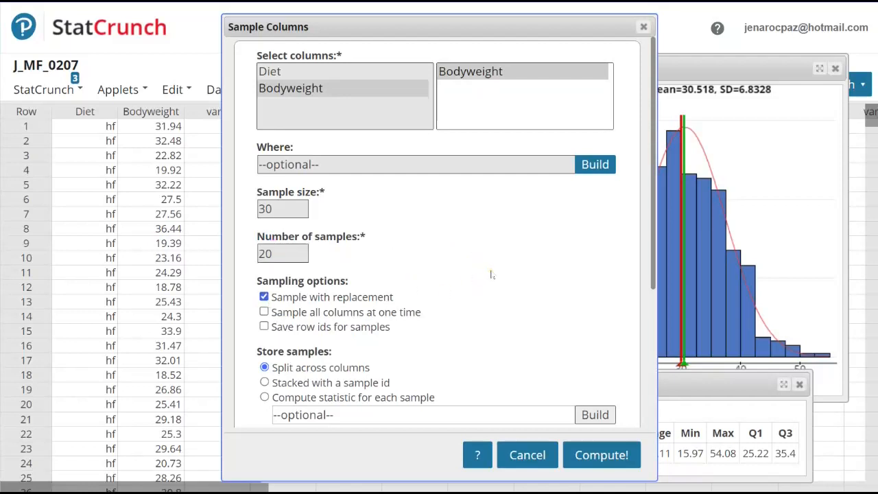
# Step: Use a fixed seed of 2070, generate the samples split across columns, and dismiss the results message
pyautogui.scroll(-3, 491, 274)
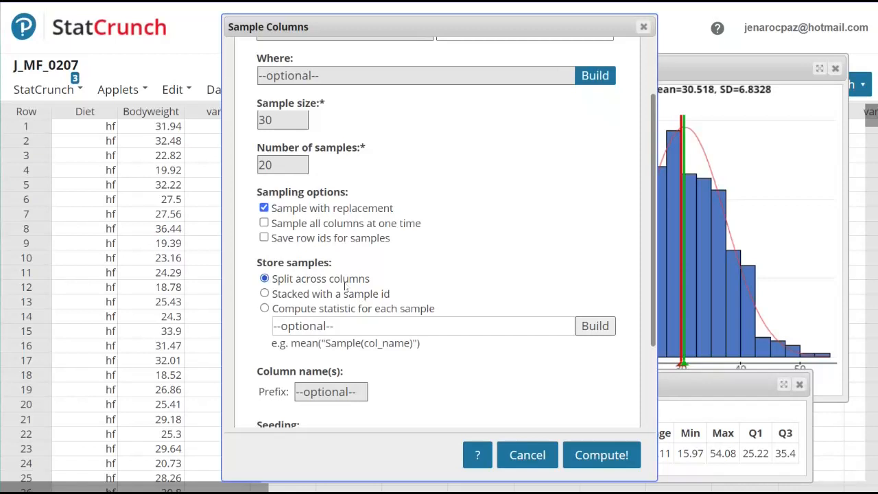
pyautogui.scroll(-4, 464, 335)
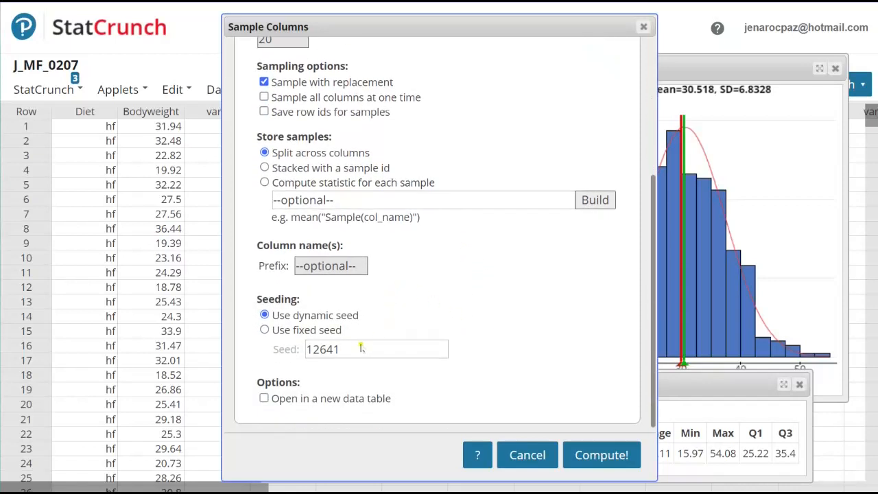
pyautogui.click(286, 331)
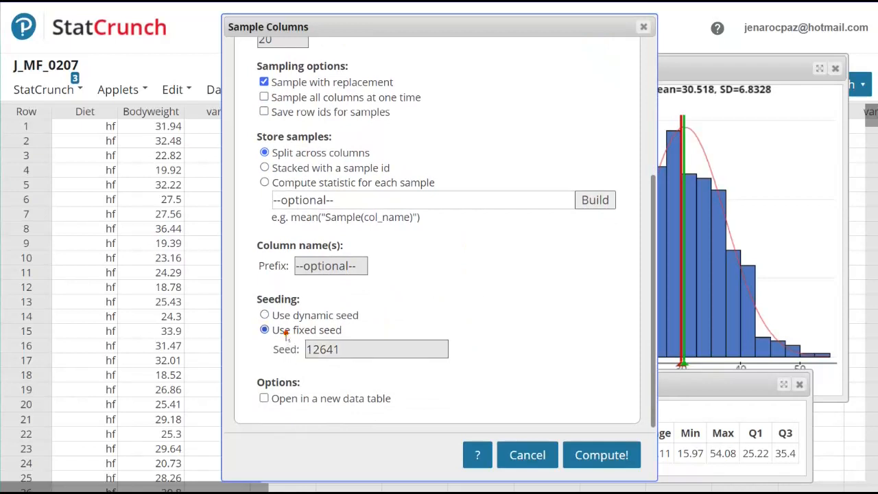
pyautogui.moveTo(351, 347); pyautogui.dragTo(295, 372)
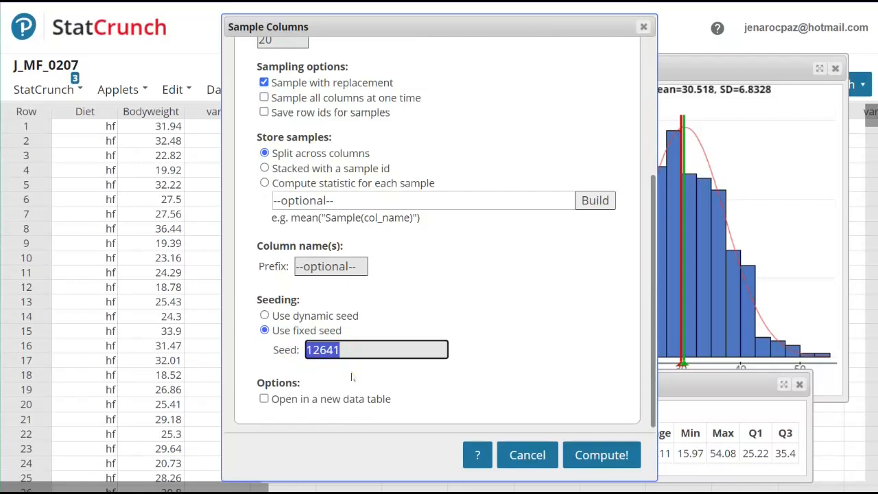
pyautogui.write('2070')
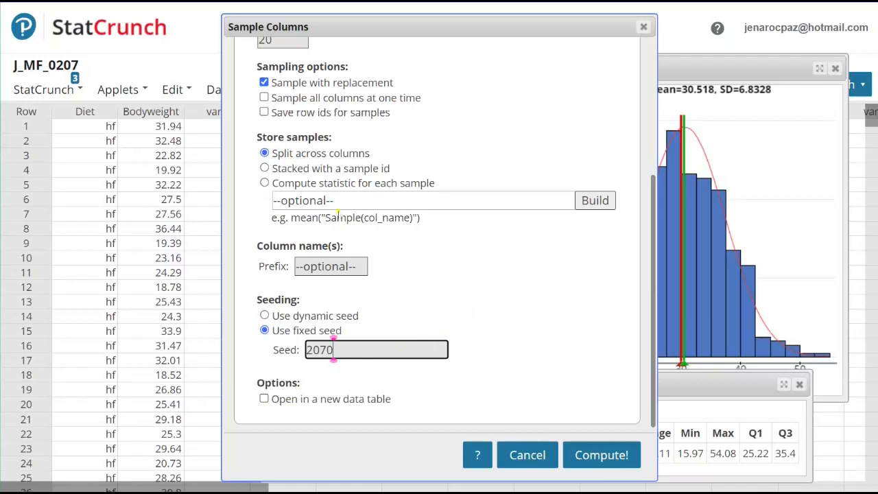
pyautogui.click(588, 458)
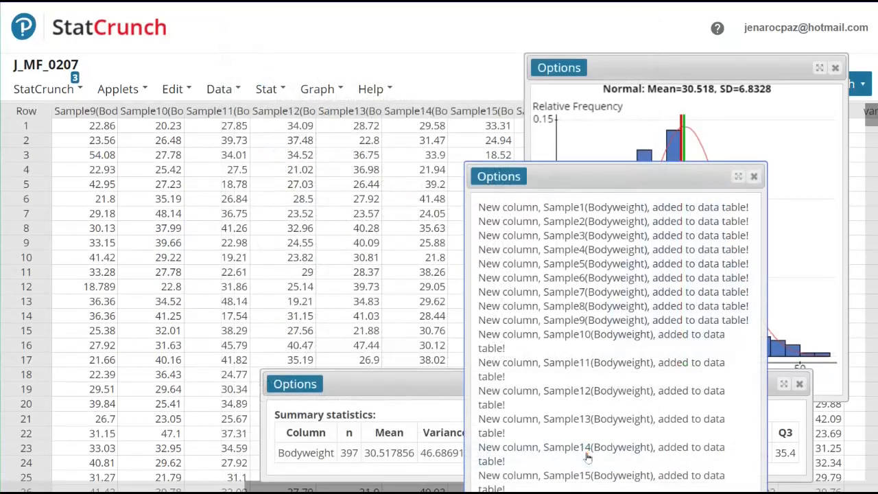
pyautogui.click(754, 178)
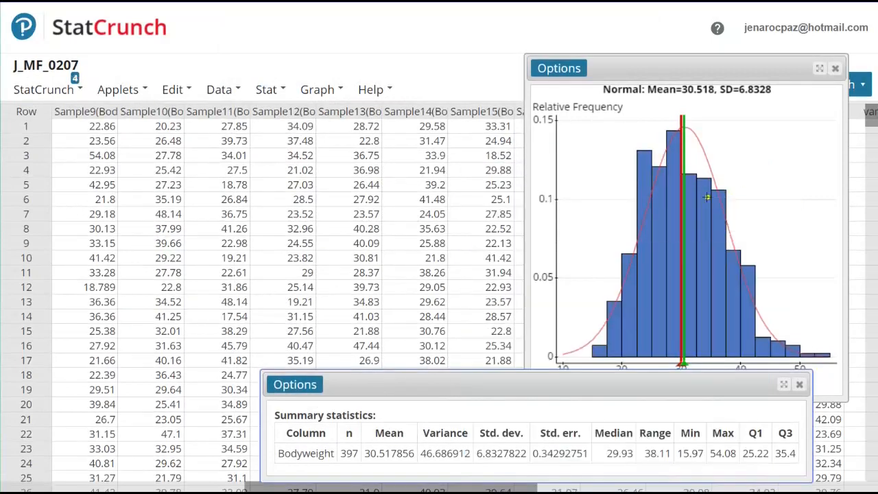
# Step: Close the histogram and the Bodyweight summary statistics windows to uncover the data table
pyautogui.moveTo(527, 389); pyautogui.dragTo(536, 398)
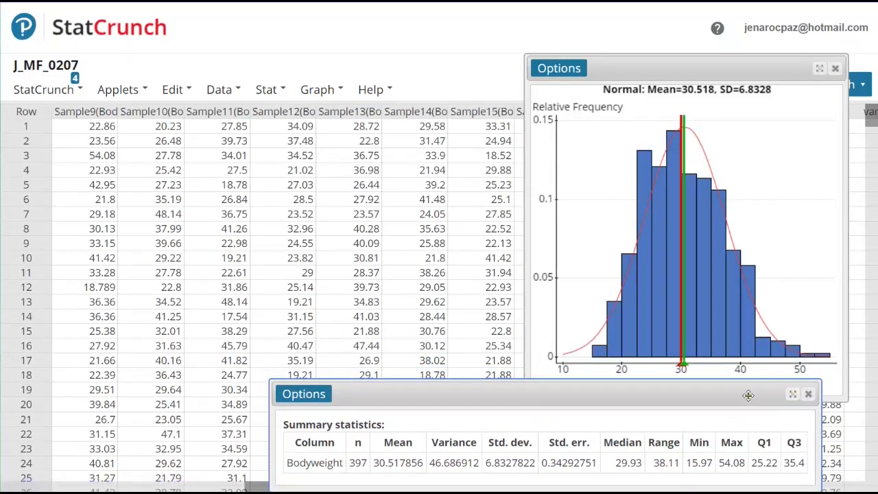
pyautogui.moveTo(748, 395); pyautogui.dragTo(627, 157)
pyautogui.click(314, 159)
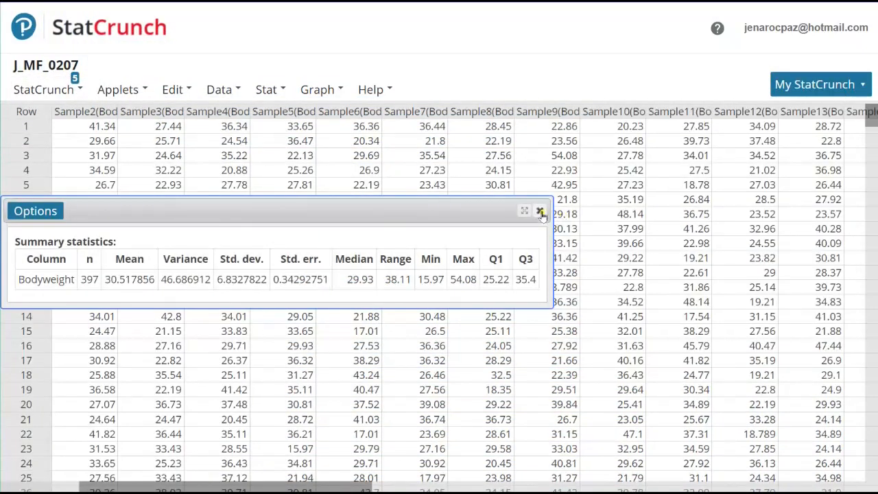
pyautogui.click(540, 211)
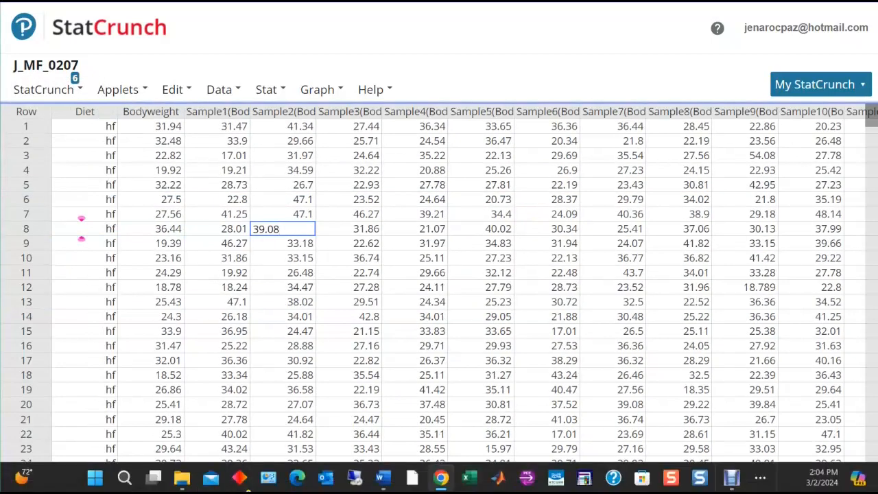
# Step: Start column summary statistics for the Sample1(Bodyweight) through Sample20(Bodyweight) columns
pyautogui.moveTo(216, 114)
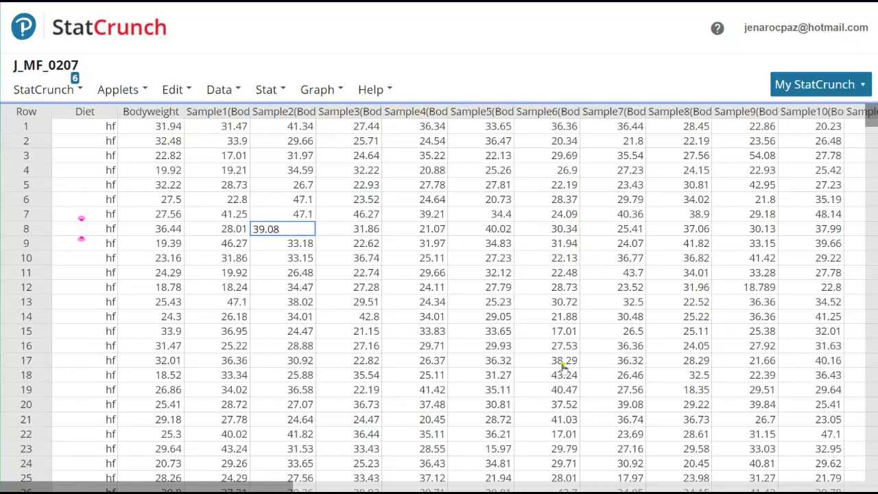
pyautogui.moveTo(287, 487); pyautogui.dragTo(692, 475)
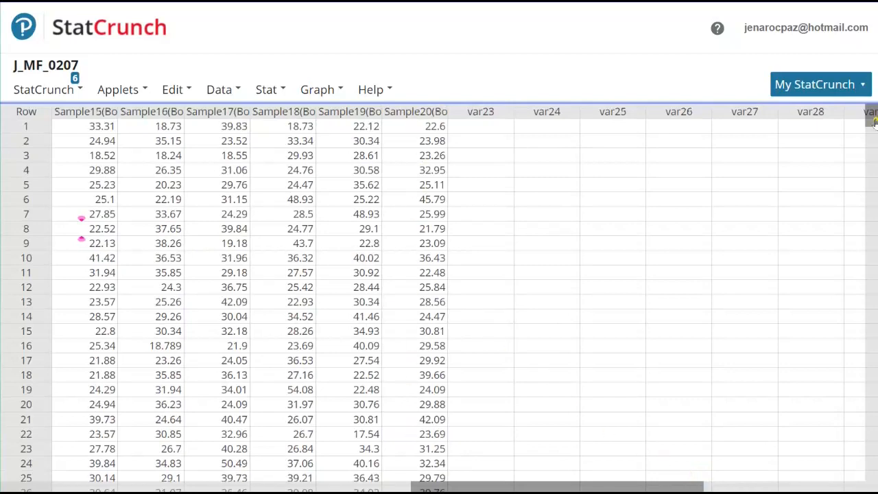
pyautogui.moveTo(875, 122); pyautogui.dragTo(875, 139)
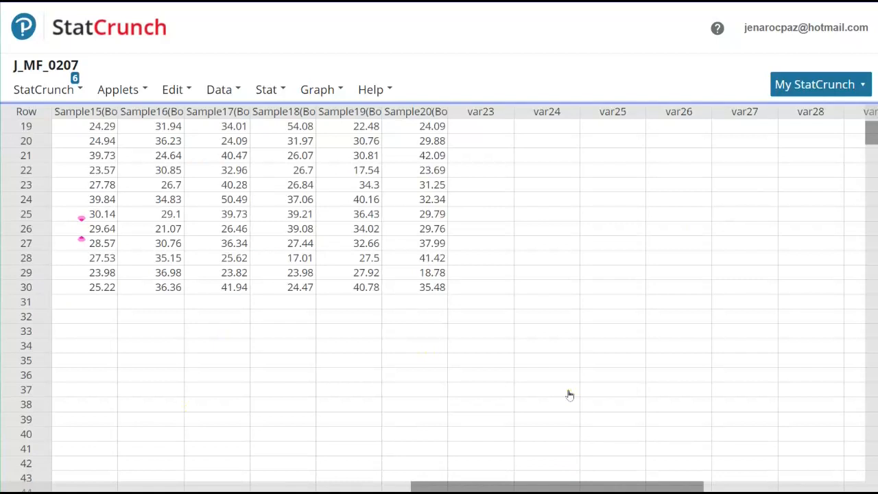
pyautogui.click(270, 89)
pyautogui.moveTo(268, 134)
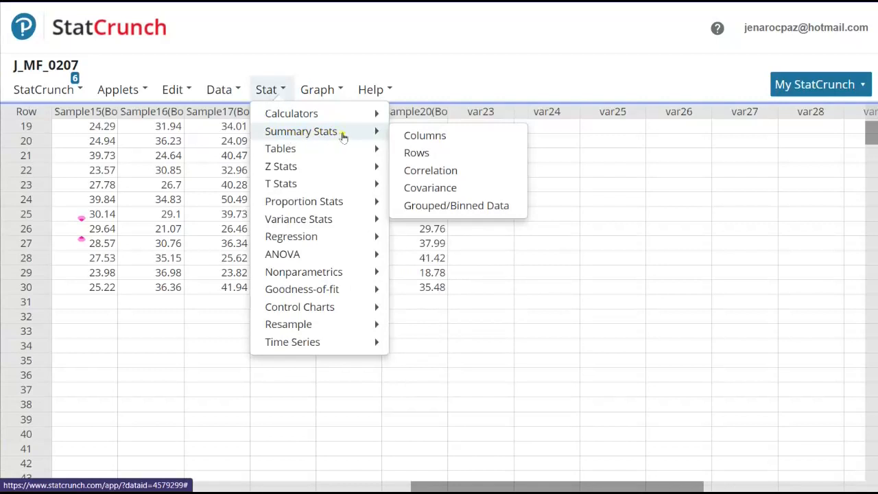
pyautogui.click(430, 154)
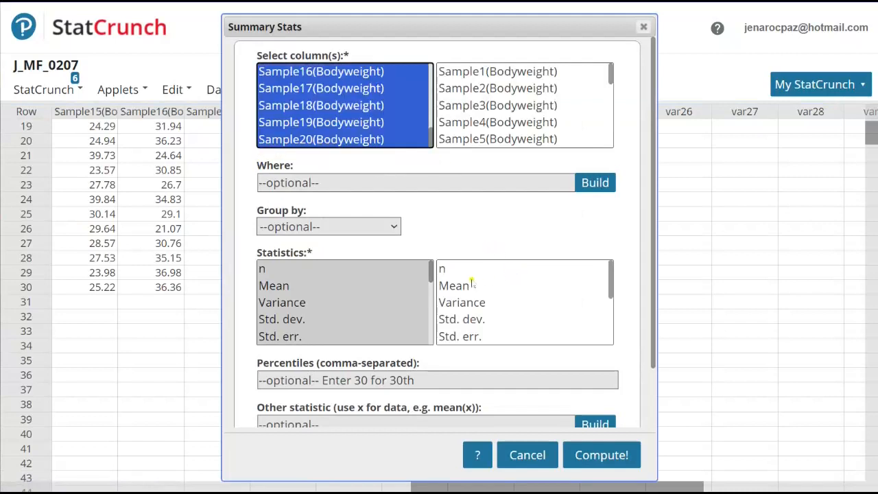
# Step: Limit the statistics to Mean and Std. dev., and have the output stored in the data table
pyautogui.click(273, 287)
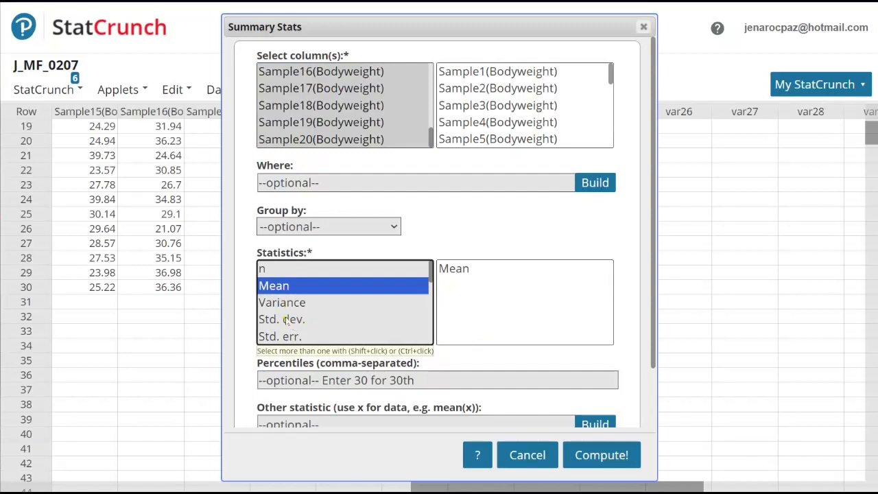
pyautogui.keyDown('ctrl'); pyautogui.click(287, 321); pyautogui.keyUp('ctrl')
pyautogui.scroll(-2, 529, 288)
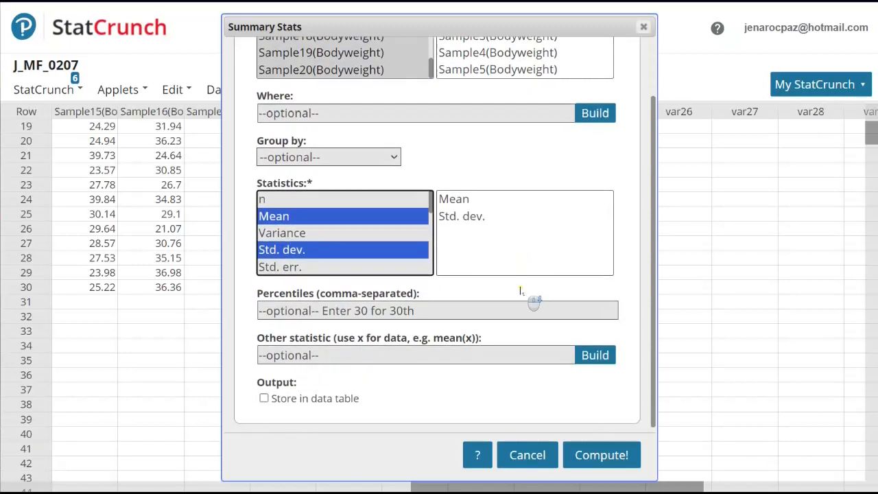
pyautogui.click(264, 398)
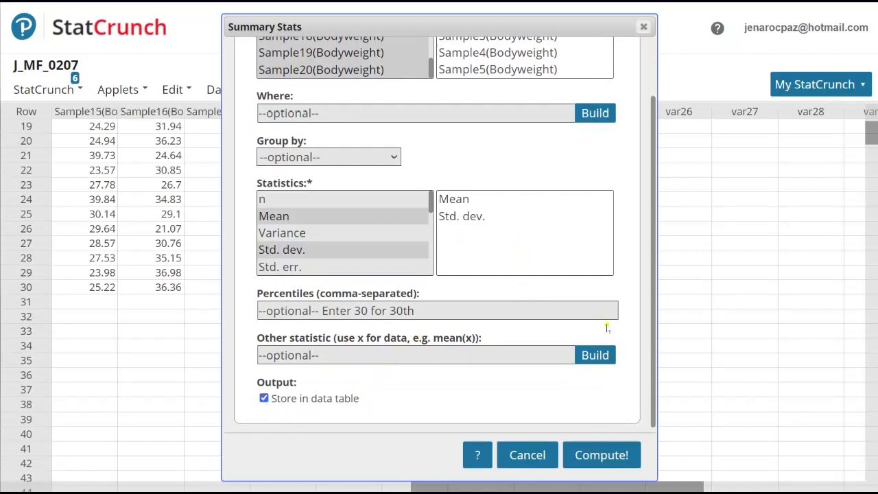
# Step: Add the original Bodyweight column to the selected sample columns and compute the summary statistics
pyautogui.scroll(2, 671, 295)
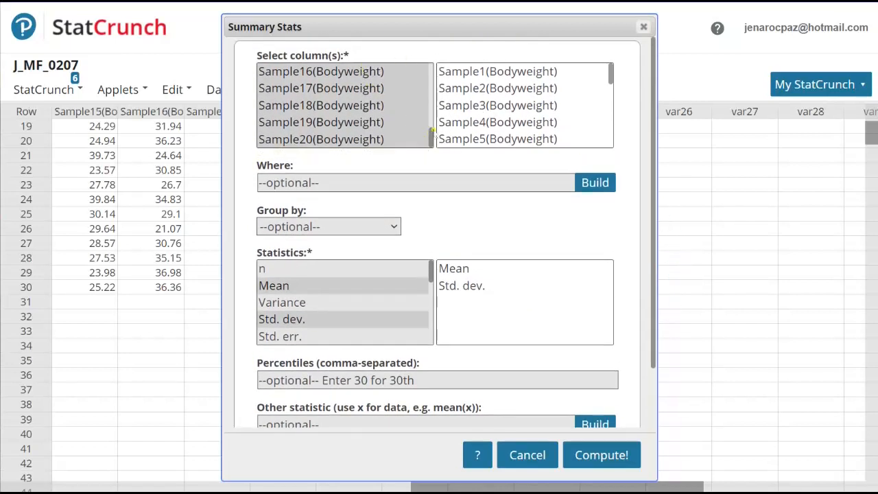
pyautogui.moveTo(432, 134); pyautogui.dragTo(434, 73)
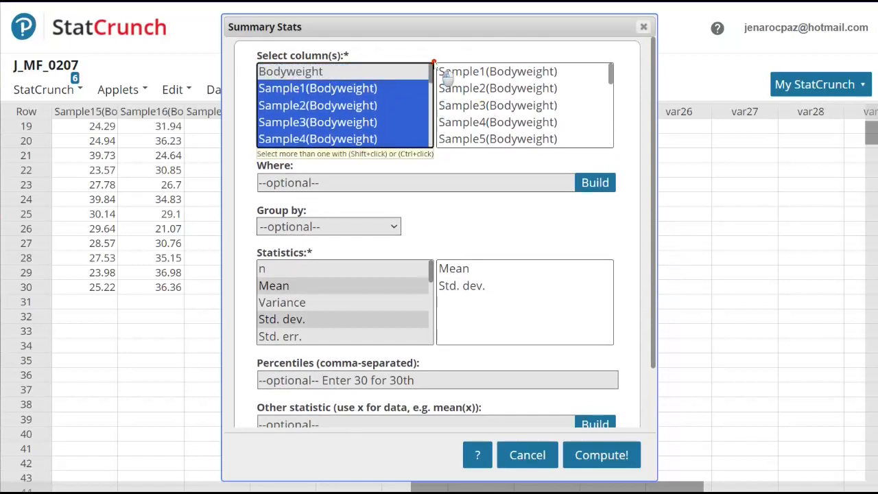
pyautogui.keyDown('ctrl'); pyautogui.click(328, 71); pyautogui.keyUp('ctrl')
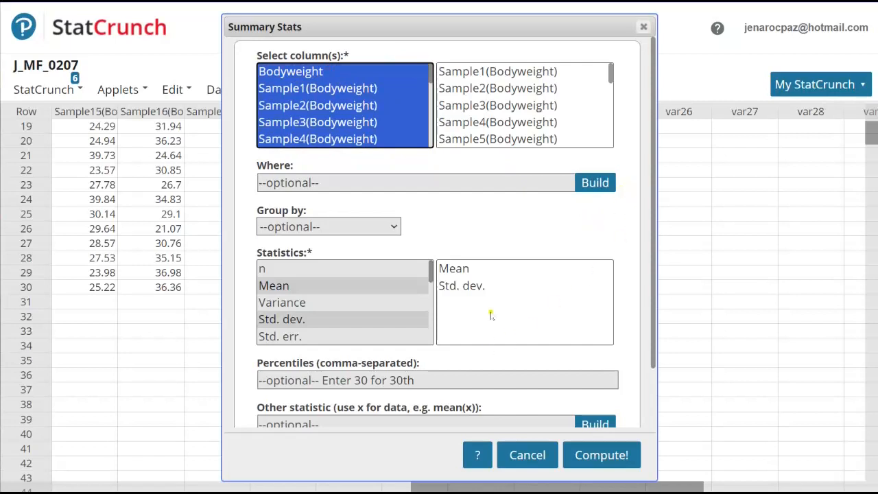
pyautogui.scroll(-2, 491, 314)
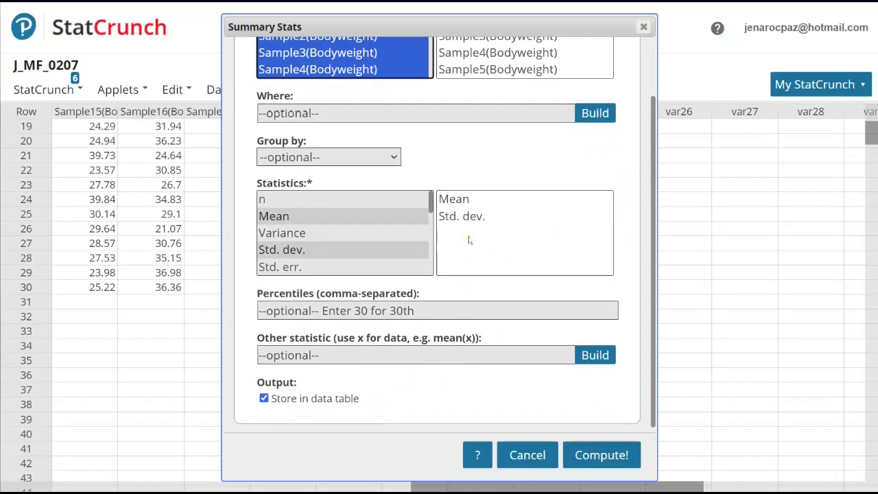
pyautogui.click(581, 458)
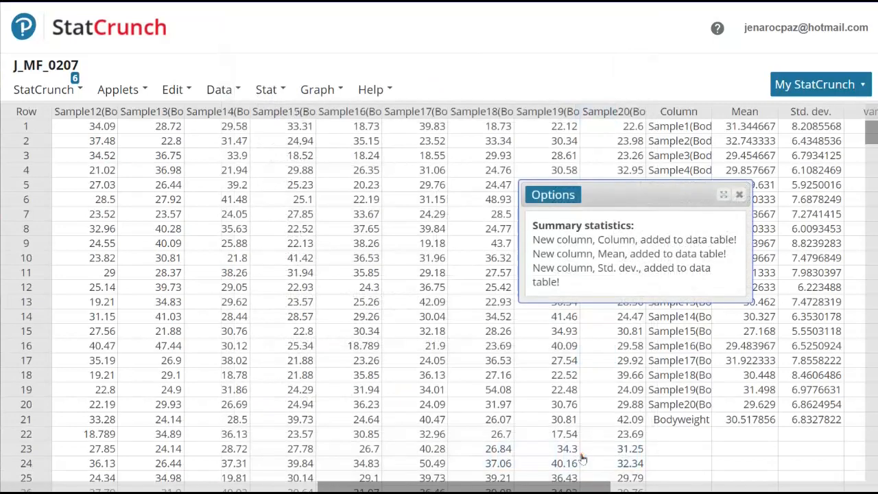
# Step: Examine the stored Mean and Std. dev. columns, comparing the samples' values with those in the Bodyweight row
pyautogui.hscroll(6, 560, 483)
pyautogui.click(351, 419)
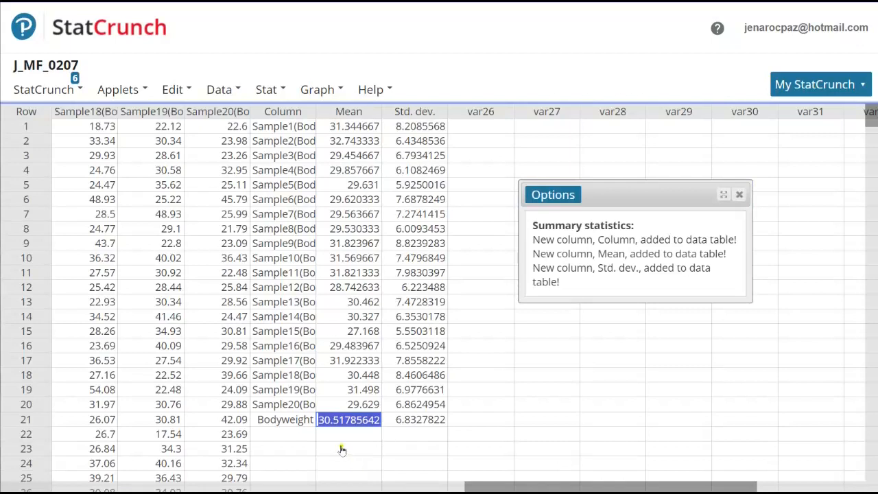
pyautogui.click(417, 423)
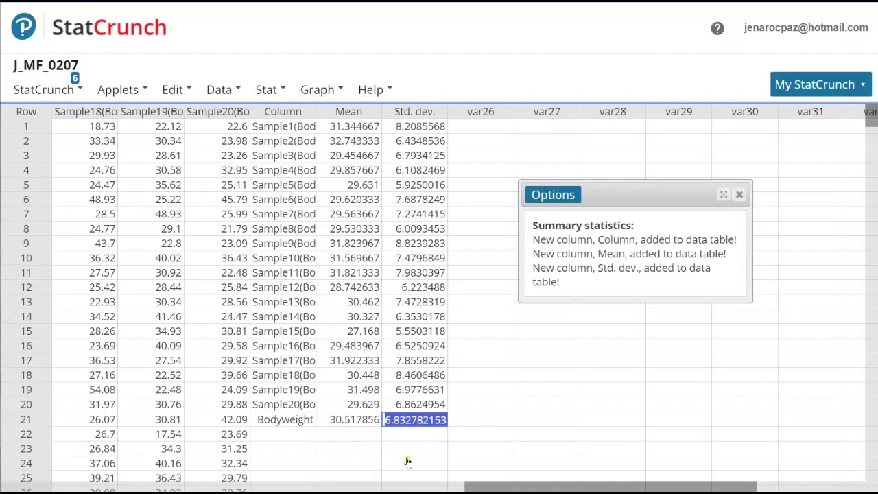
pyautogui.click(345, 113)
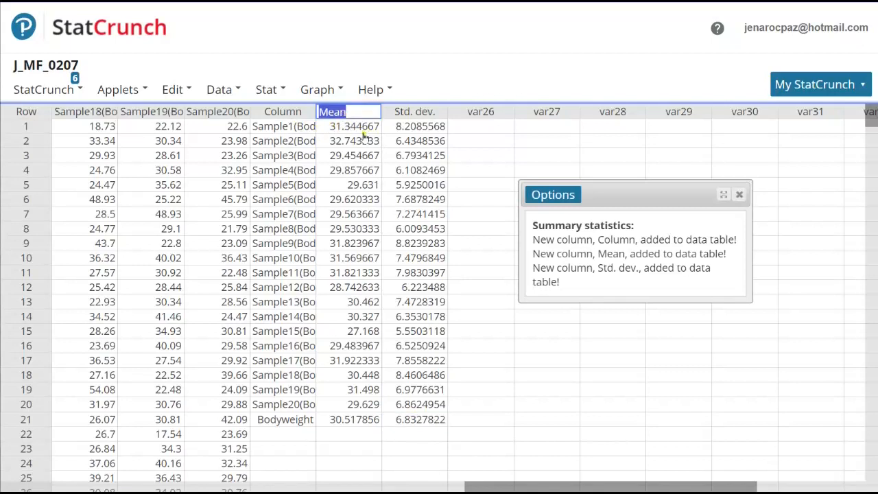
pyautogui.click(363, 140)
pyautogui.click(374, 113)
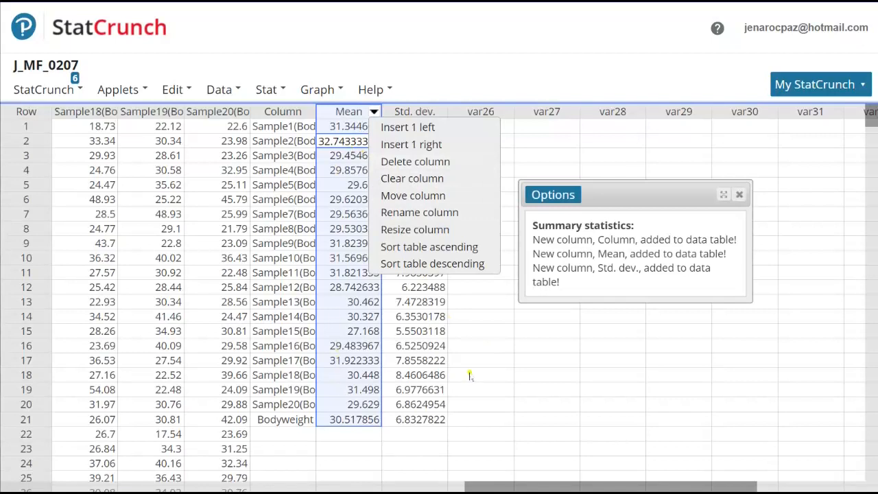
pyautogui.click(521, 374)
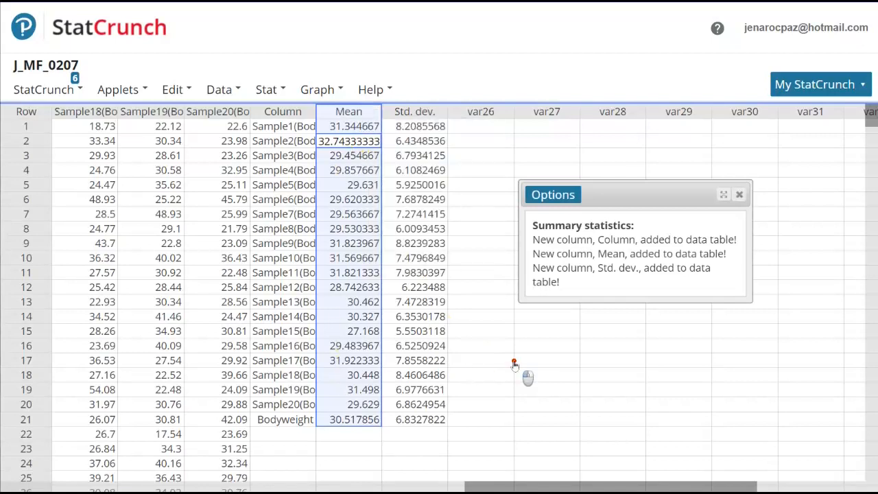
pyautogui.click(440, 111)
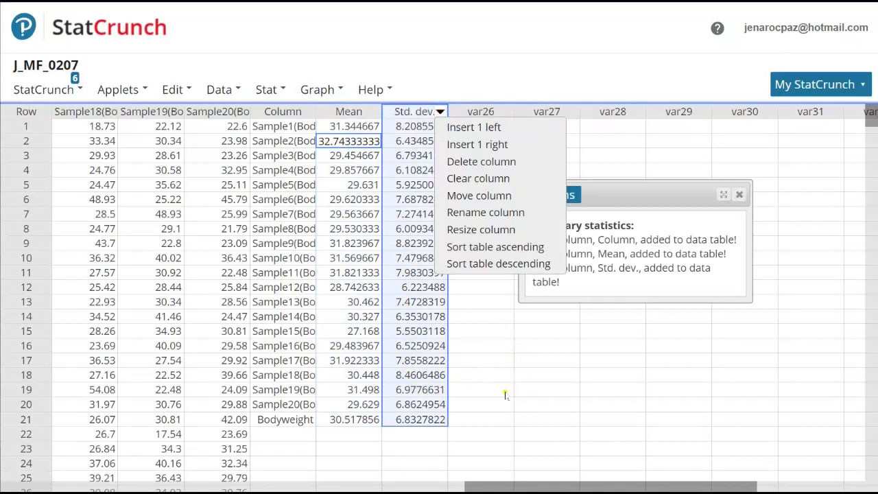
# Step: Enter the full Bodyweight data's mean, 30.517856, in row 1 of the empty var26 column
pyautogui.click(542, 393)
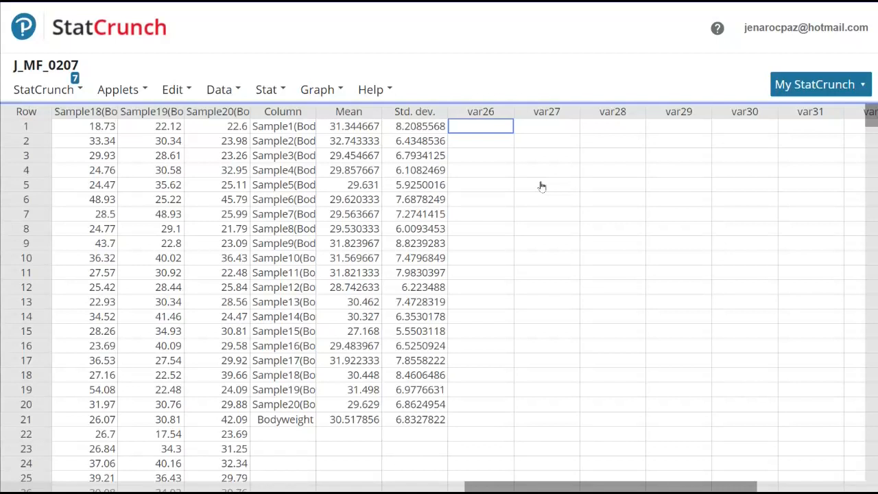
pyautogui.write('30.517856')
# Step: Enter the full Bodyweight data's standard deviation, 6.8327822, in row 1 of the var27 column
pyautogui.click(535, 130)
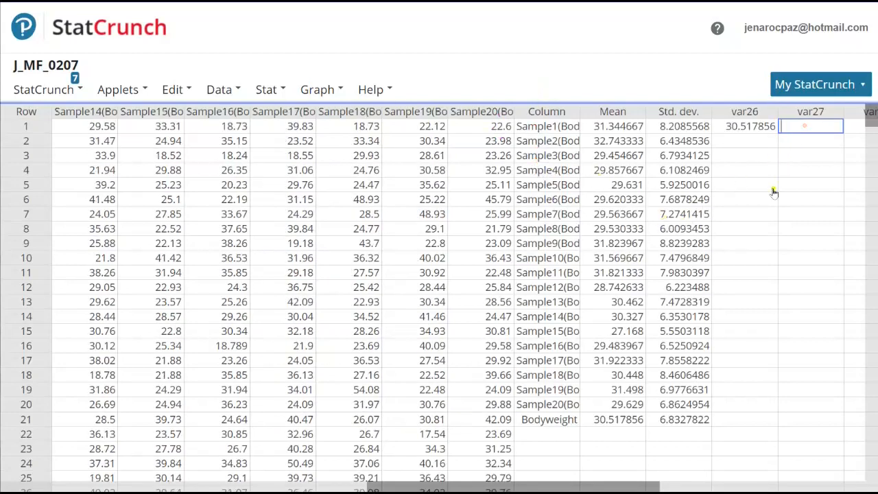
pyautogui.write('6.8327822')
# Step: Clear the Bodyweight entries in row 21 of the Column, Mean and Std. dev. columns
pyautogui.doubleClick(544, 420)
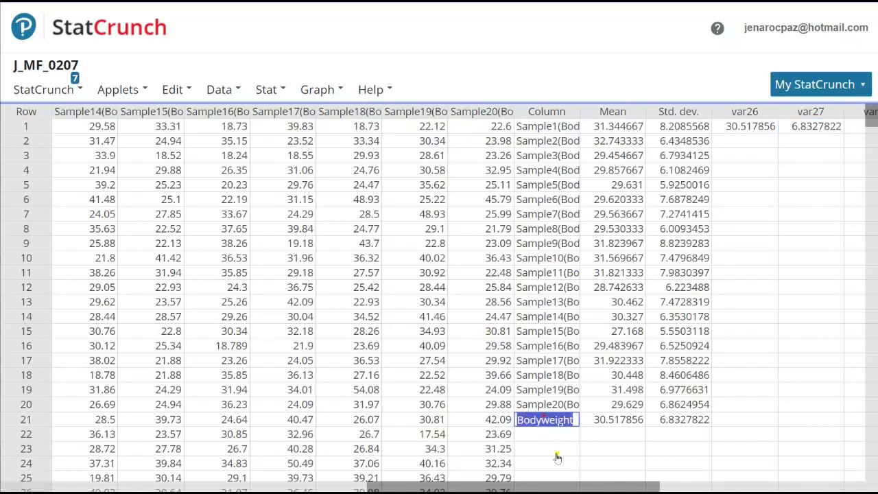
pyautogui.press('Delete')
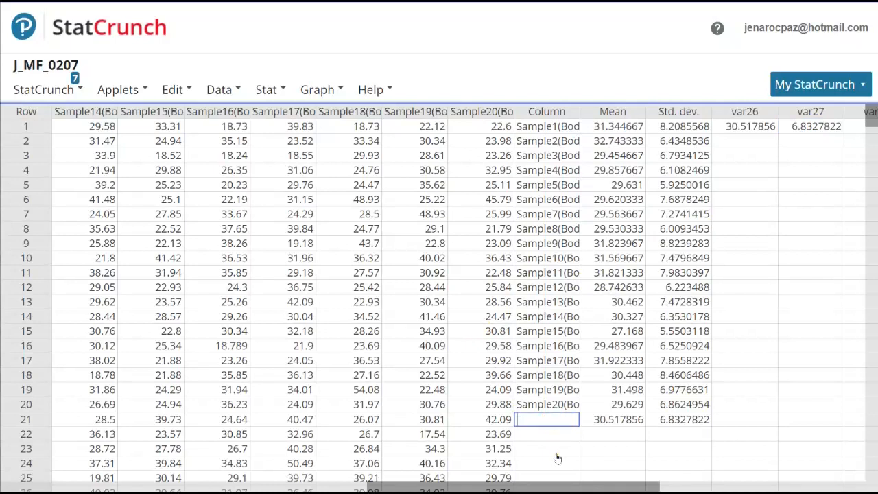
pyautogui.doubleClick(594, 419)
pyautogui.press('Delete')
pyautogui.doubleClick(664, 420)
pyautogui.press('Delete')
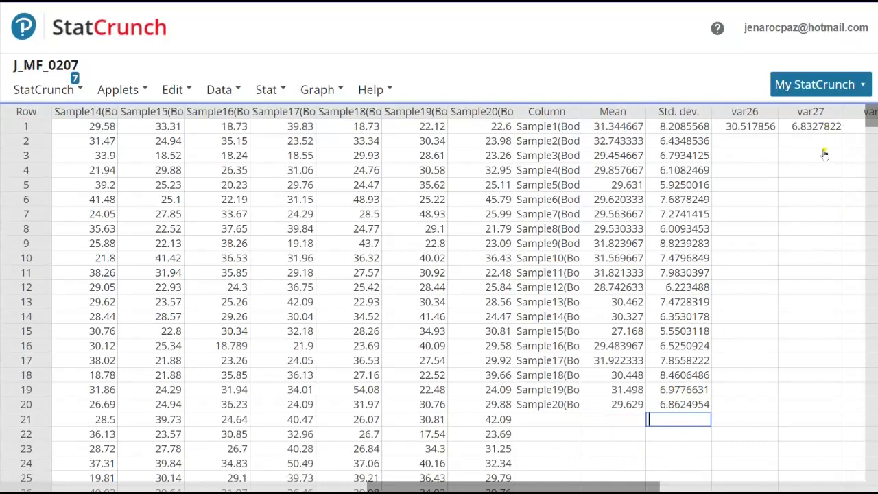
# Step: Rename the var26 column as Pop_mean
pyautogui.moveTo(745, 116)
pyautogui.doubleClick(755, 115)
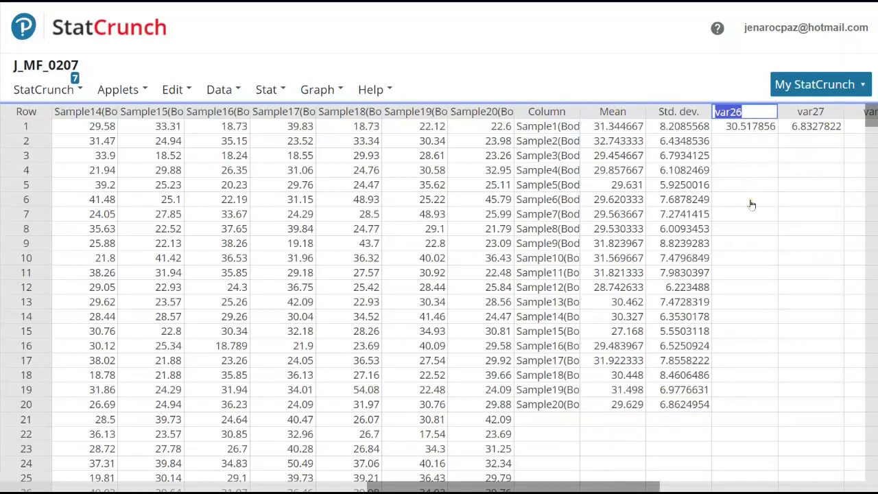
pyautogui.write('Pop')
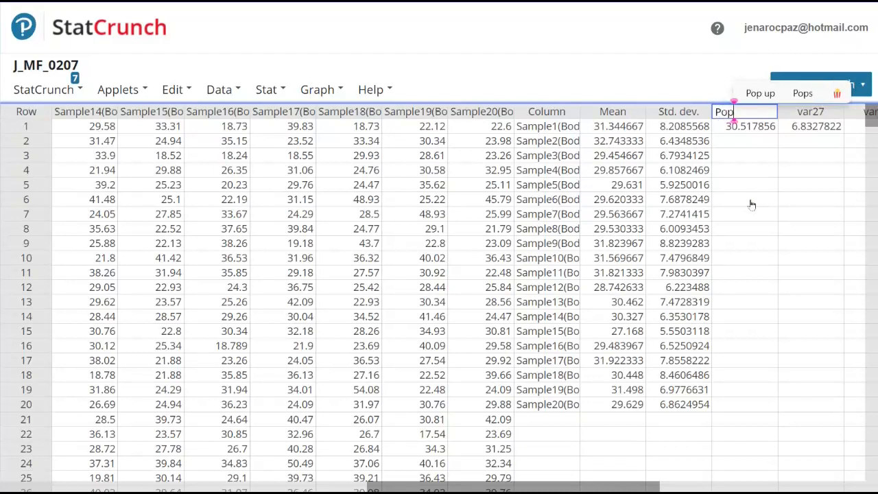
pyautogui.write('ean')
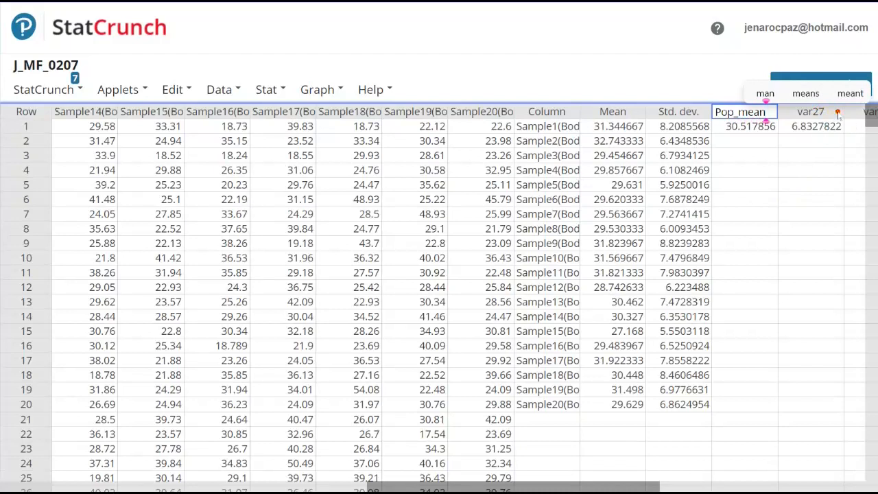
pyautogui.click(820, 156)
# Step: Rename the var27 column as Pop_sd
pyautogui.click(821, 112)
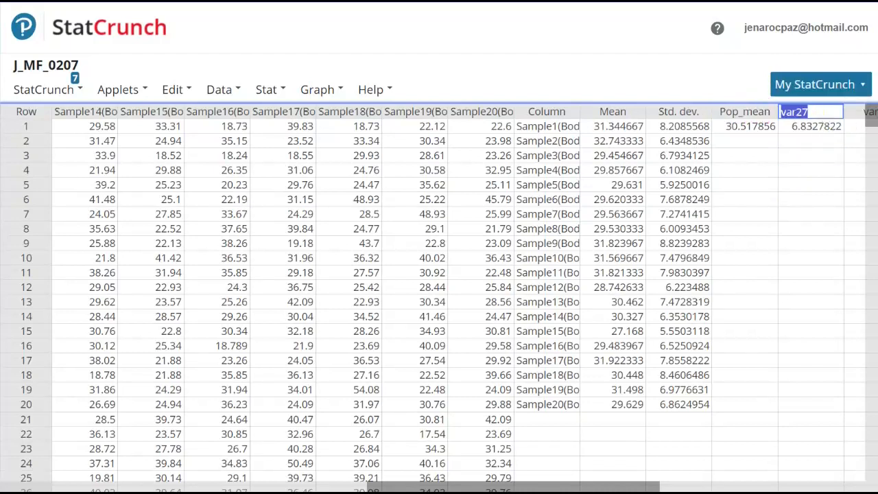
pyautogui.write('Pop_')
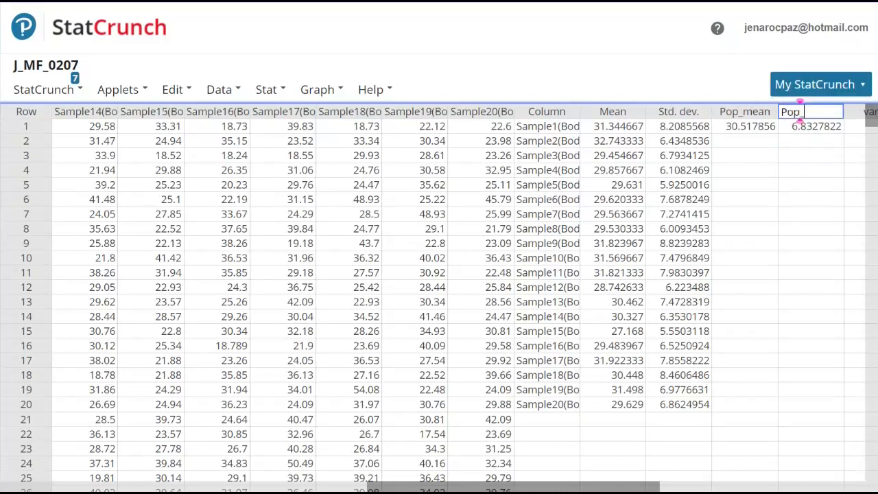
pyautogui.write('sd')
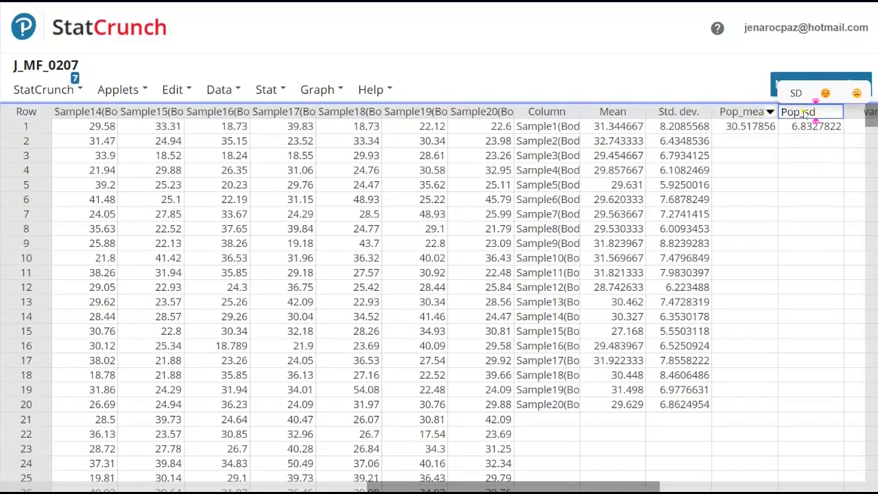
pyautogui.click(807, 145)
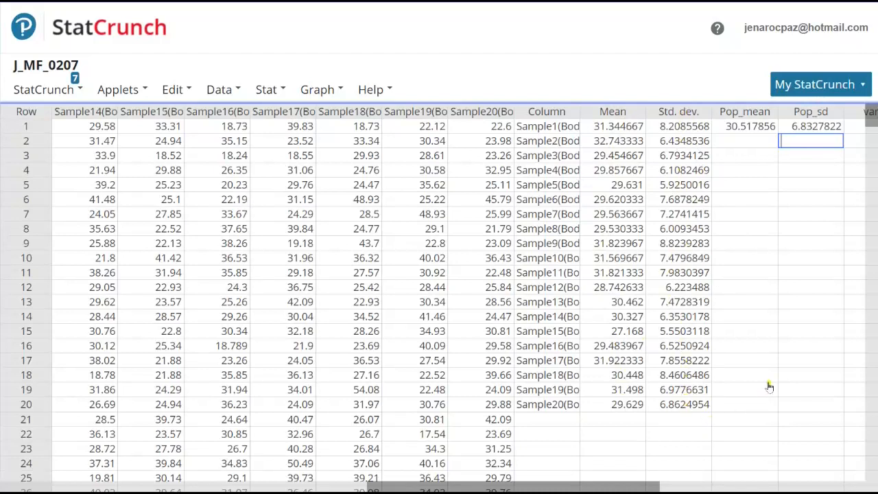
# Step: Start column summary statistics and choose the stored Mean column as the data
pyautogui.click(280, 94)
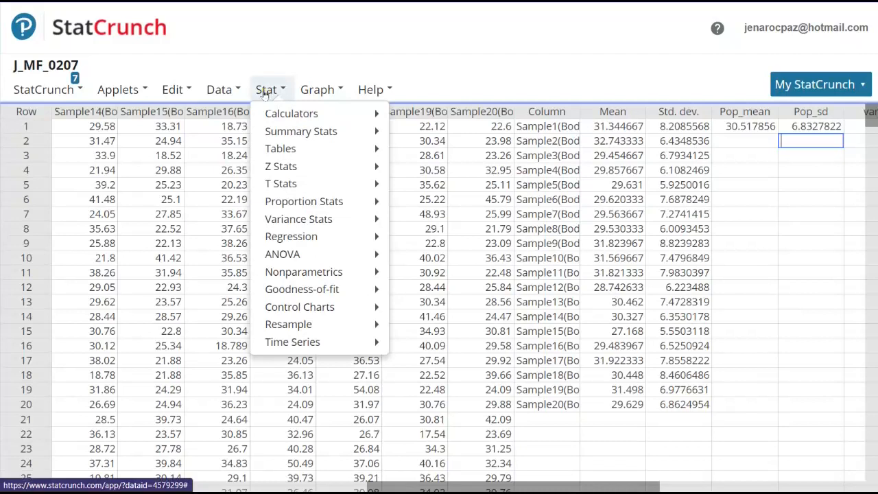
pyautogui.moveTo(343, 132)
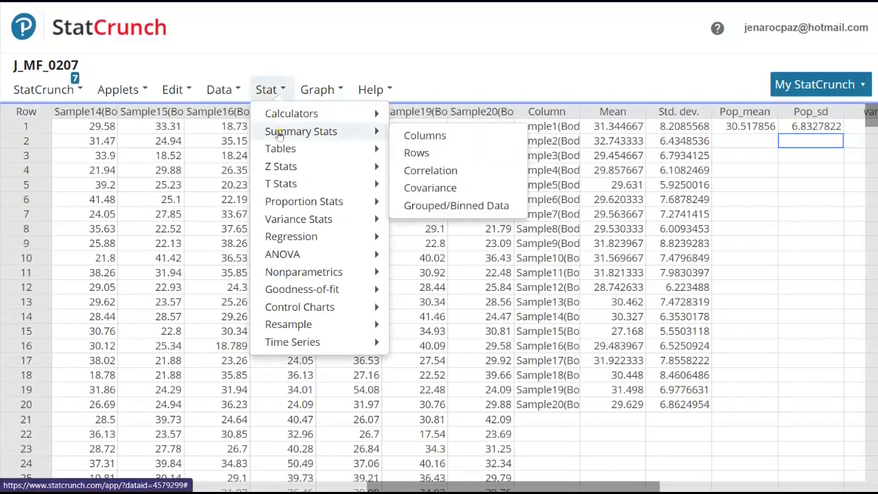
pyautogui.click(412, 136)
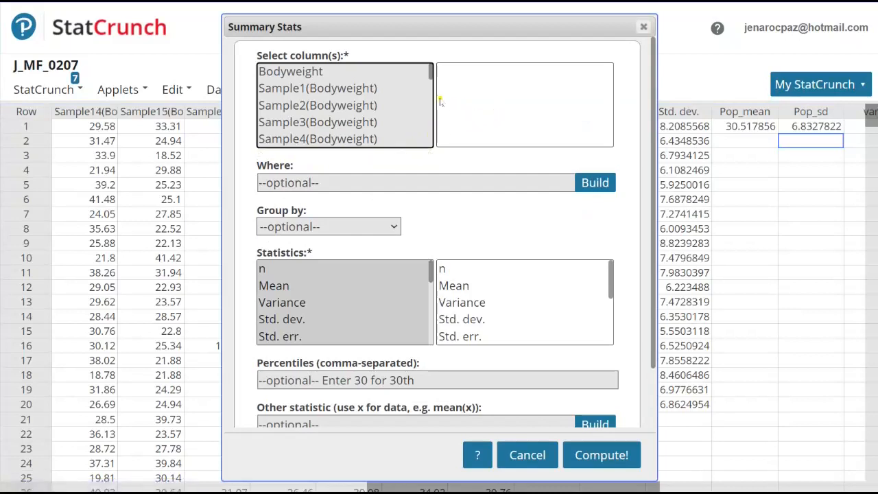
pyautogui.scroll(-1, 431, 76)
pyautogui.moveTo(430, 76); pyautogui.dragTo(425, 142)
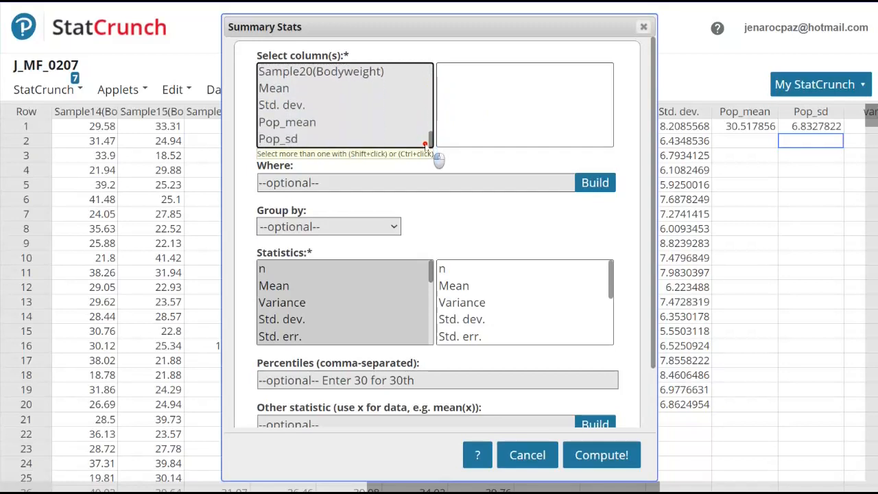
pyautogui.click(286, 89)
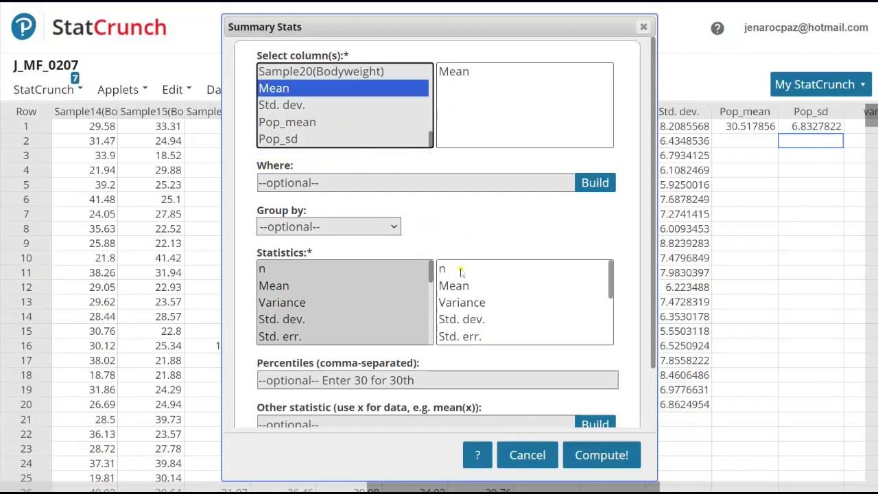
# Step: Limit the statistics for the Mean column to Mean only and compute the result
pyautogui.click(455, 289)
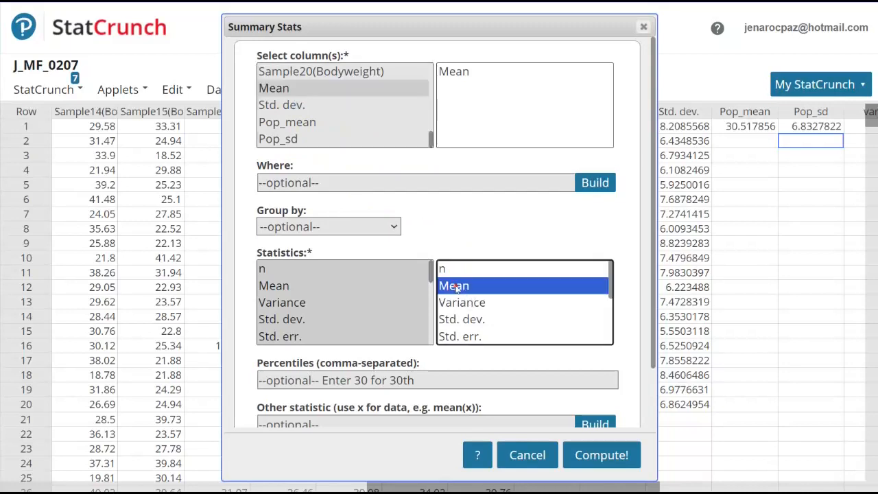
pyautogui.click(461, 72)
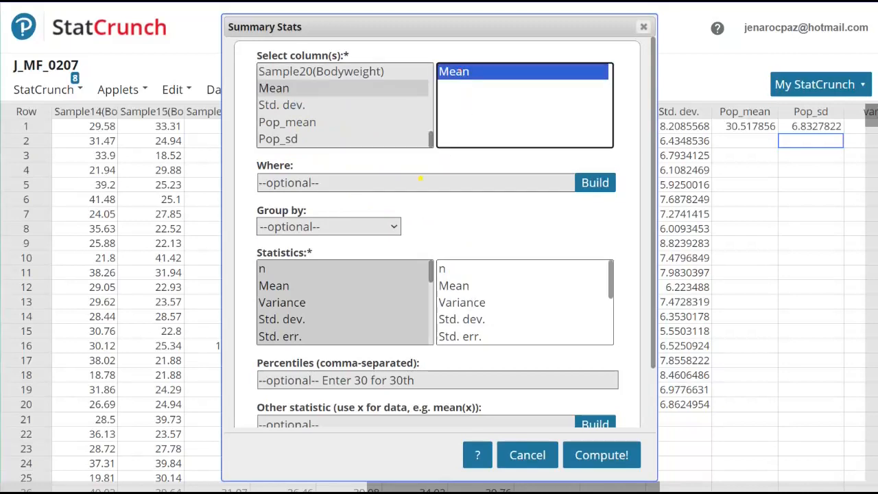
pyautogui.click(282, 289)
pyautogui.doubleClick(282, 289)
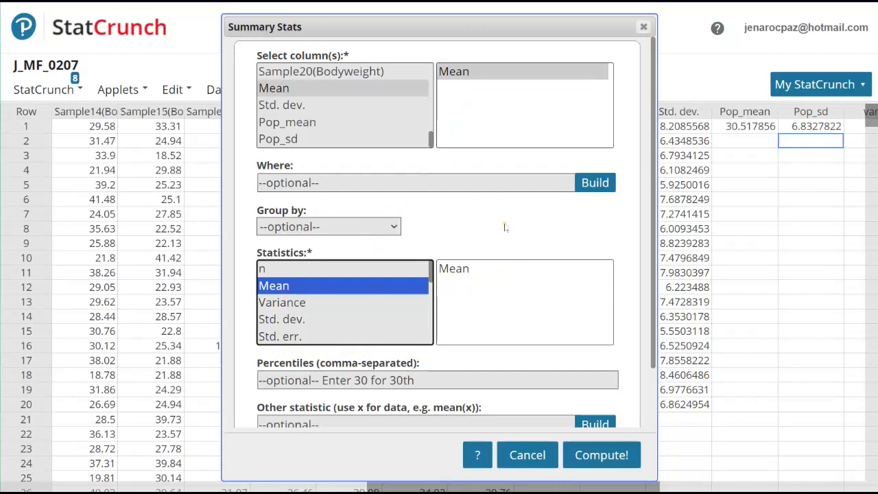
pyautogui.click(579, 456)
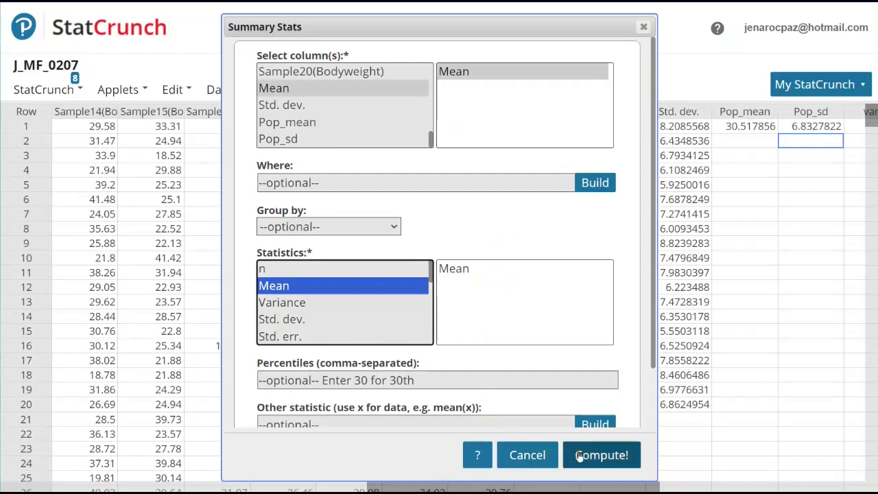
pyautogui.click(580, 456)
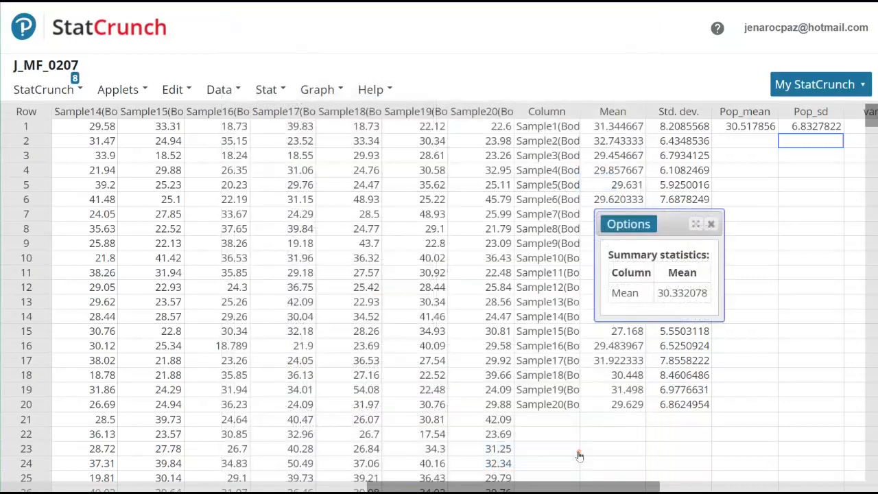
# Step: Move the result window off the stored statistics and enter 30.33 in row 22 of the Mean column
pyautogui.moveTo(671, 221); pyautogui.dragTo(287, 170)
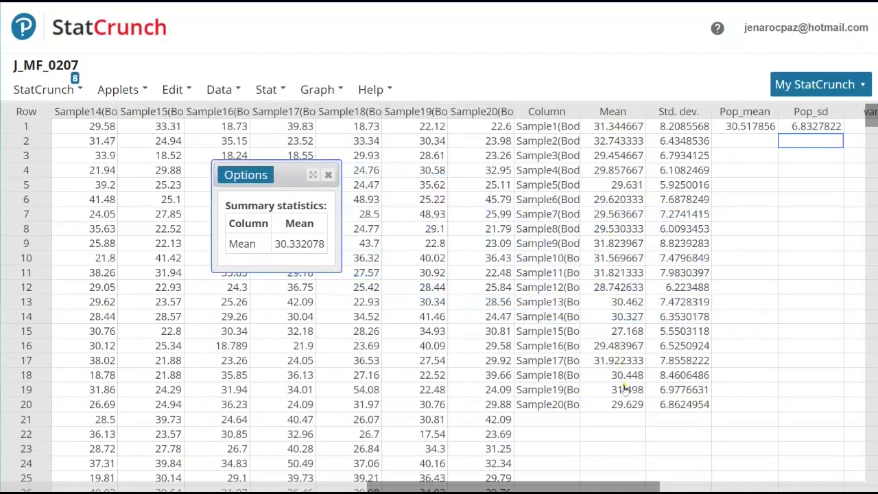
pyautogui.click(619, 434)
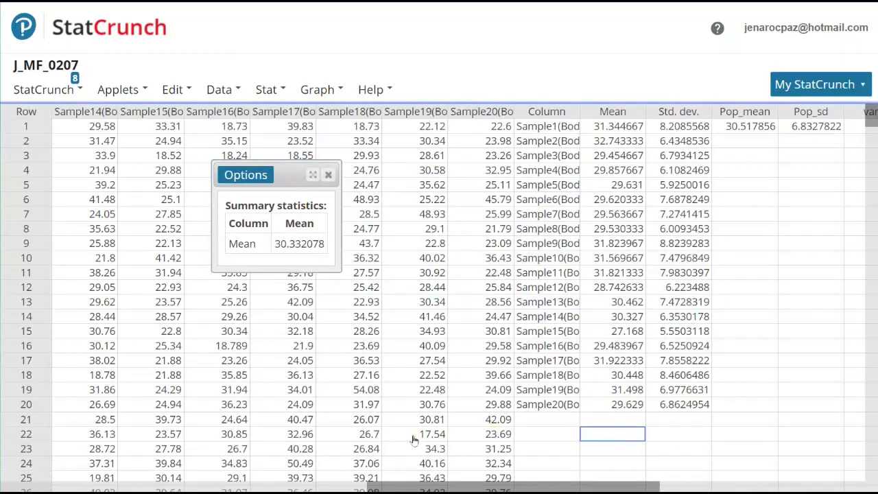
pyautogui.write('30.33')
pyautogui.click(676, 442)
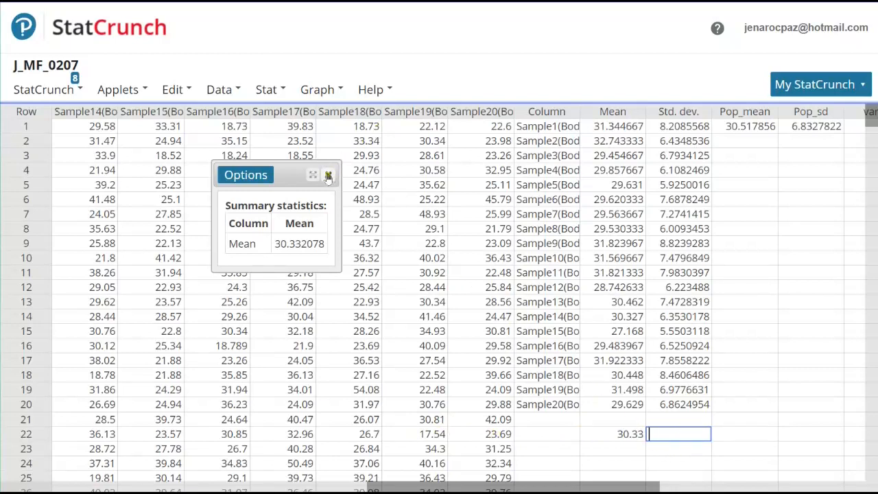
# Step: Compute column summary statistics for the Std. dev. column, limited to the Mean statistic
pyautogui.click(266, 91)
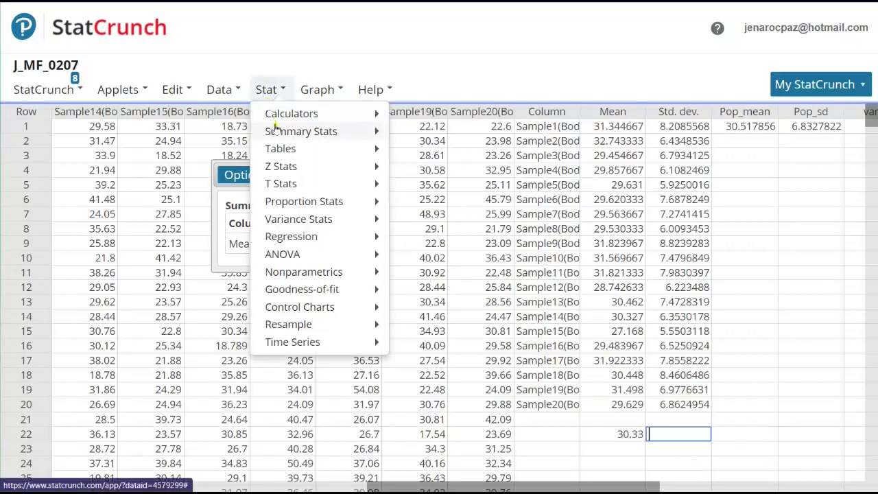
pyautogui.moveTo(335, 131)
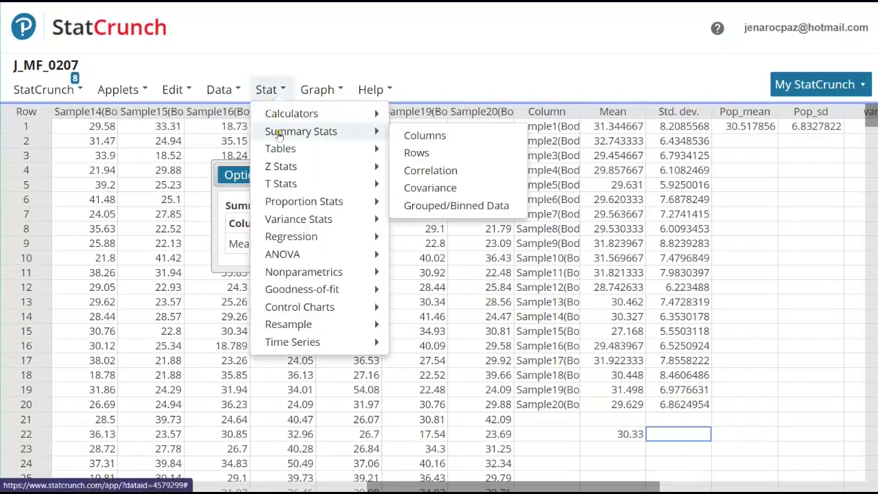
pyautogui.click(410, 137)
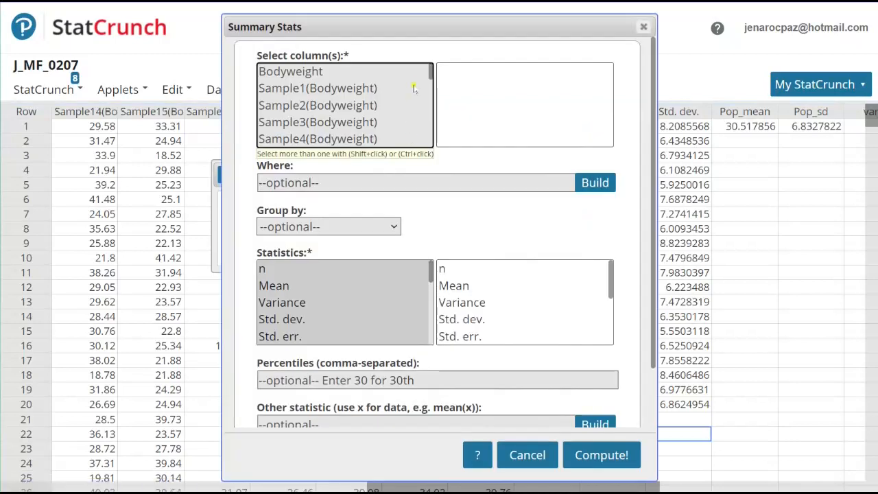
pyautogui.click(430, 69)
pyautogui.moveTo(430, 69); pyautogui.dragTo(431, 141)
pyautogui.click(301, 106)
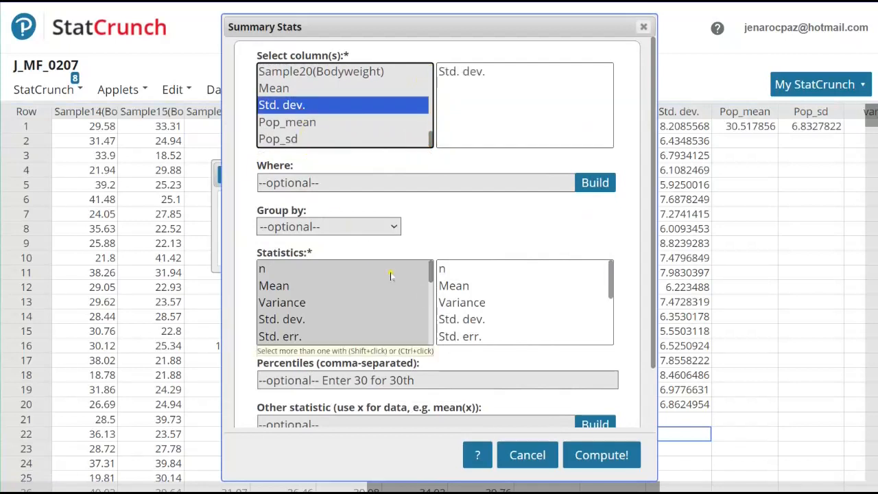
pyautogui.click(283, 289)
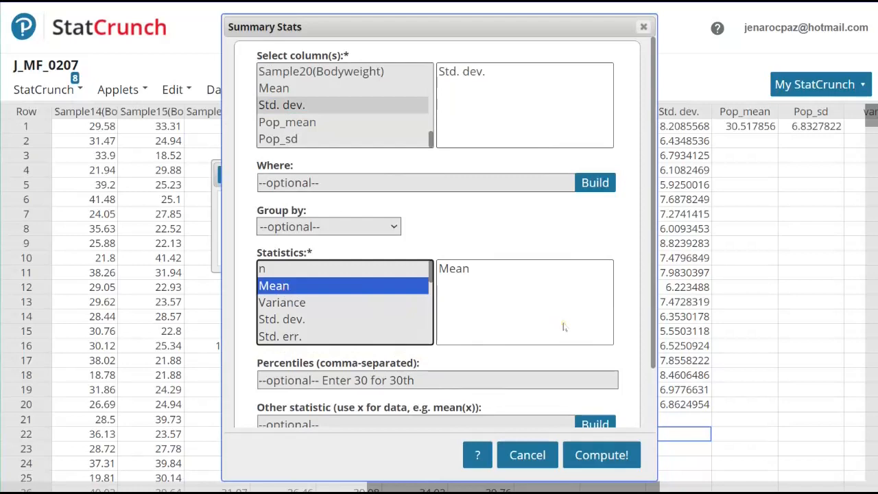
pyautogui.scroll(-1, 563, 327)
pyautogui.click(581, 452)
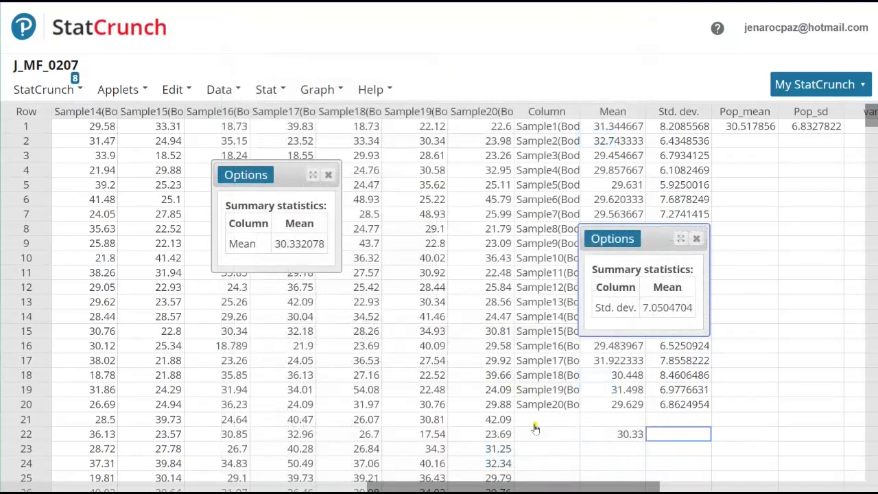
# Step: Enter 7.05 in row 22 of the Std. dev. column
pyautogui.click(661, 434)
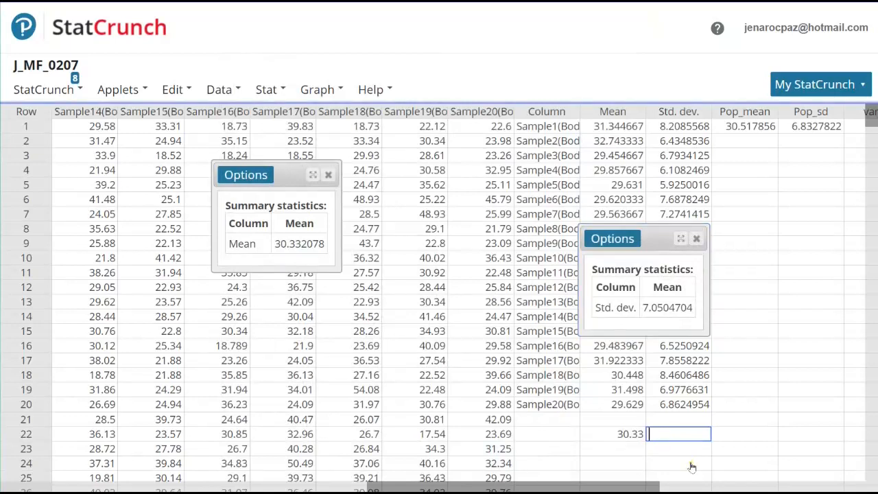
pyautogui.write('7.05')
pyautogui.click(739, 447)
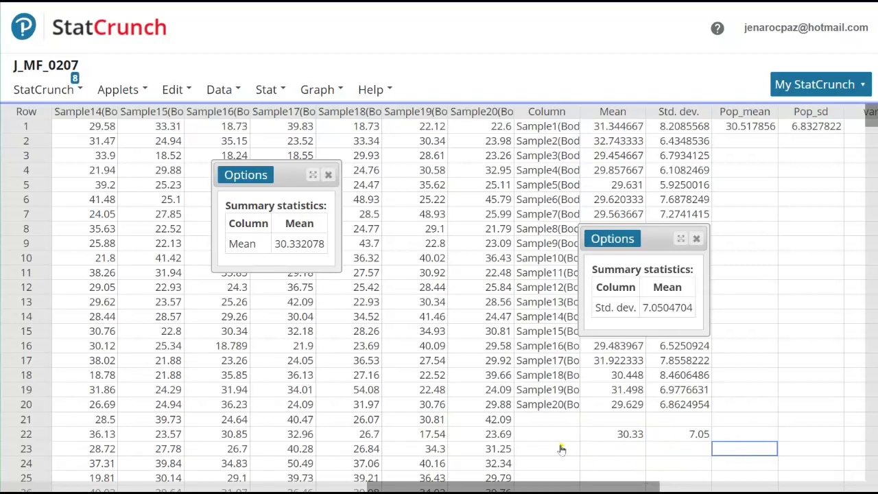
# Step: Move the Std. dev. result window off the stored statistics and close both summary statistics windows
pyautogui.moveTo(630, 243); pyautogui.dragTo(182, 306)
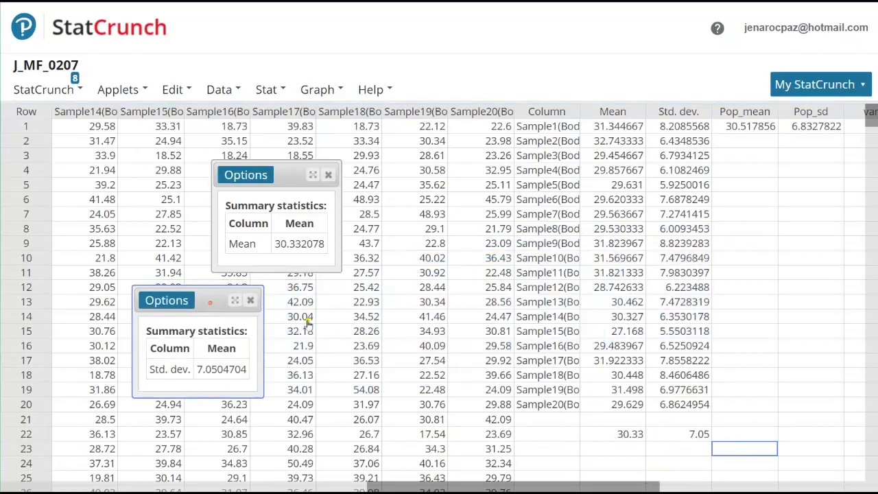
pyautogui.click(328, 176)
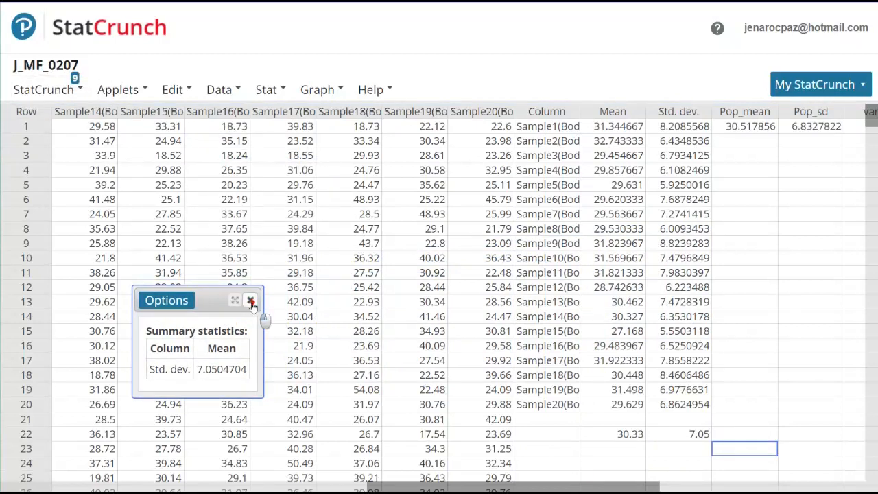
pyautogui.click(251, 300)
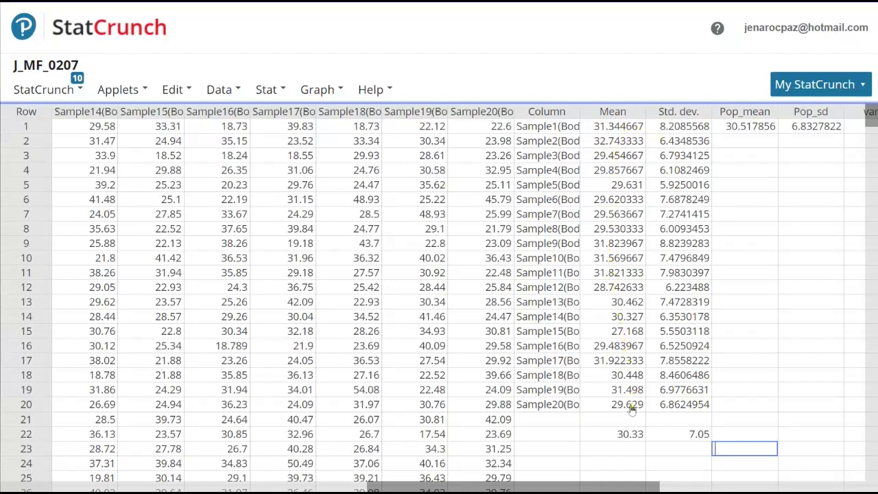
# Step: Compute column summary statistics for the Mean column, limited to the Std. dev. statistic
pyautogui.click(269, 90)
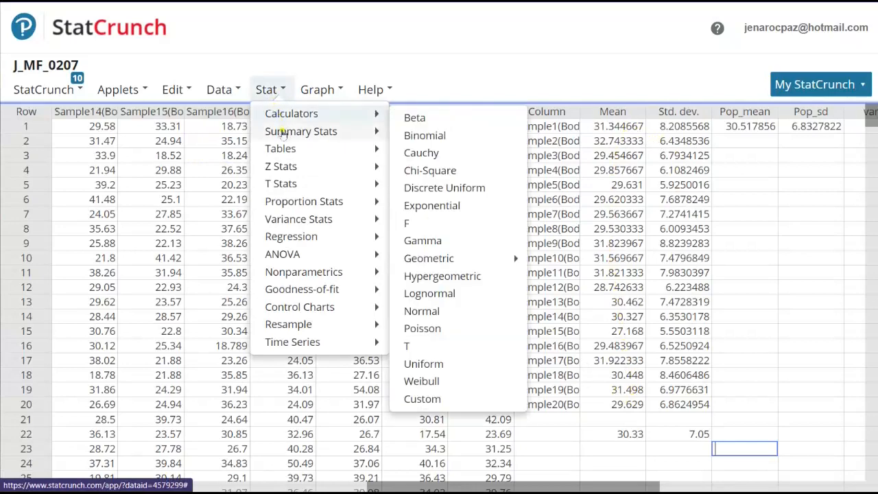
pyautogui.moveTo(283, 132)
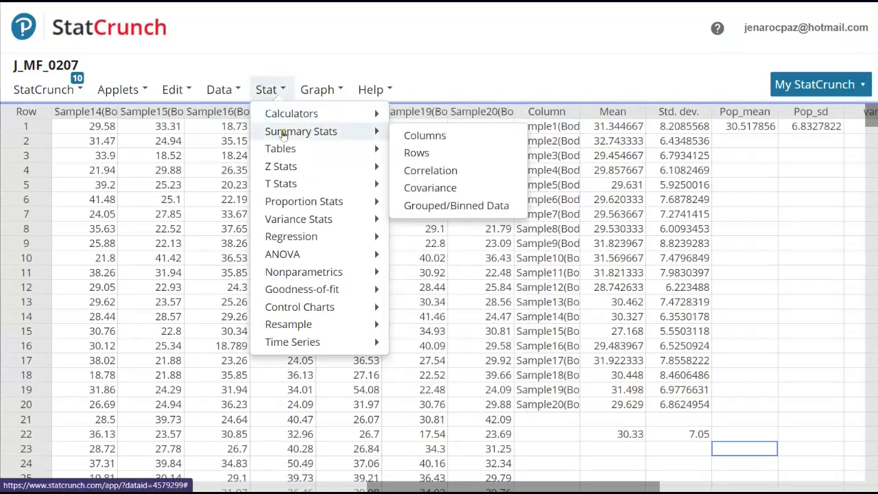
pyautogui.click(411, 137)
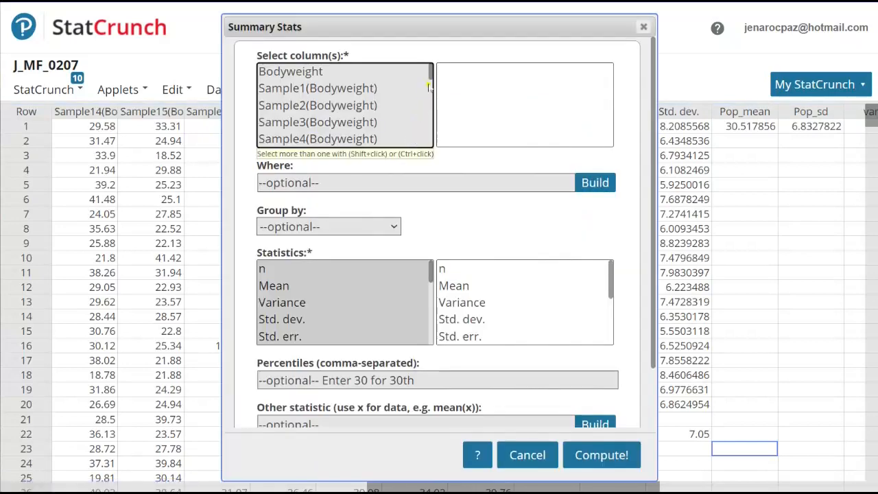
pyautogui.moveTo(430, 75); pyautogui.dragTo(431, 161)
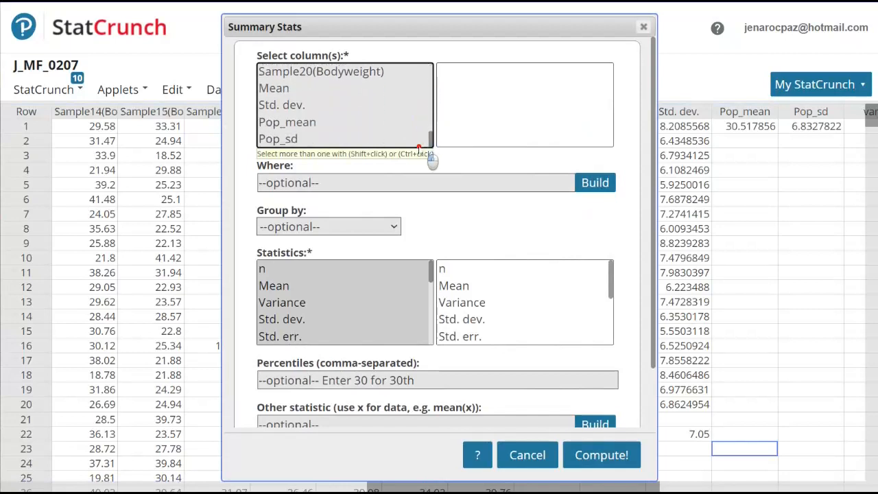
pyautogui.click(284, 91)
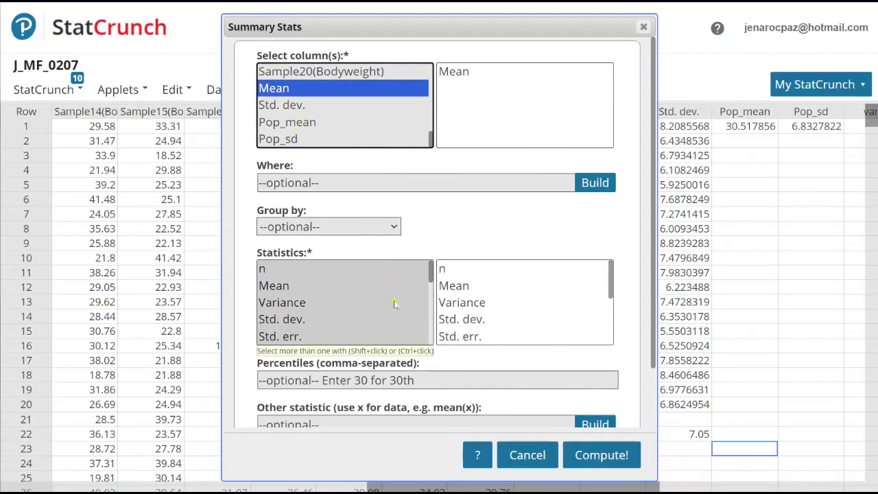
pyautogui.click(302, 320)
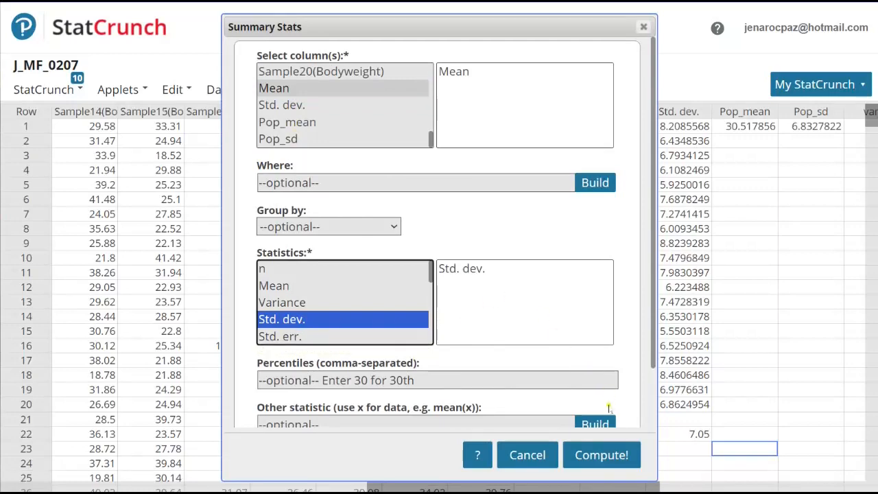
pyautogui.click(599, 456)
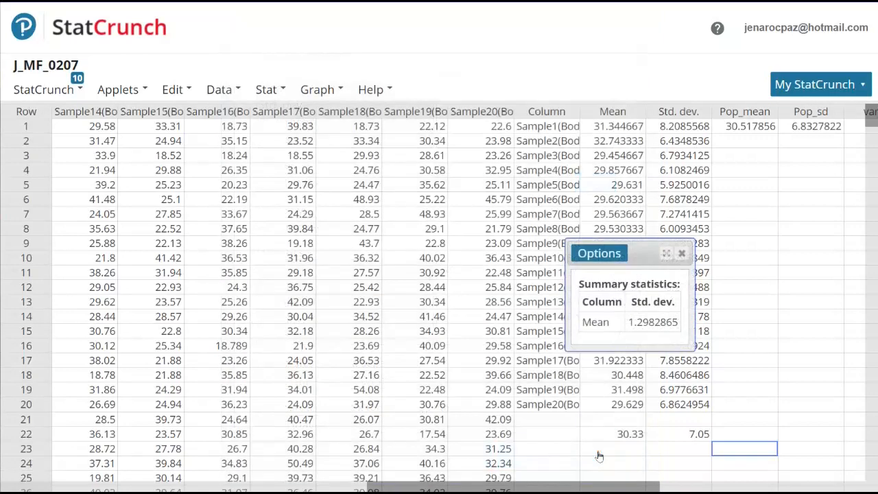
# Step: Move the result window off the stored statistics, enter 1.29 in row 23 of the Mean column, and close the result window
pyautogui.moveTo(631, 252); pyautogui.dragTo(424, 251)
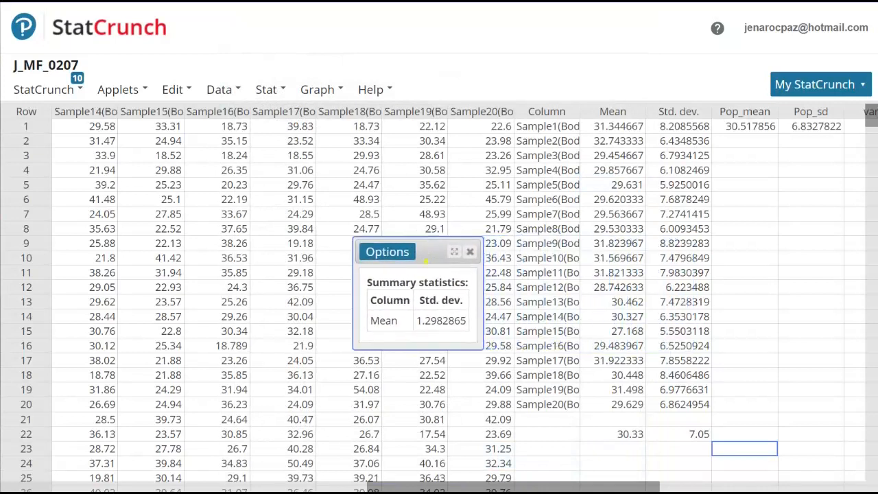
pyautogui.click(624, 453)
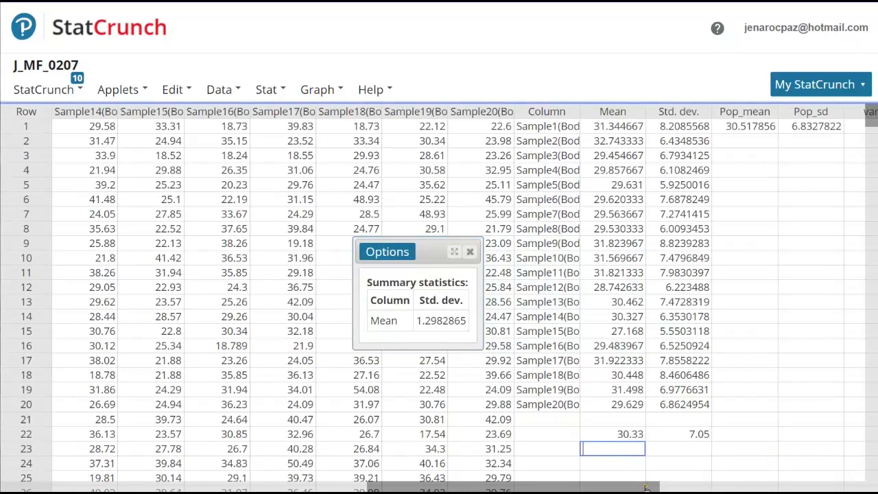
pyautogui.write('1.29')
pyautogui.click(769, 330)
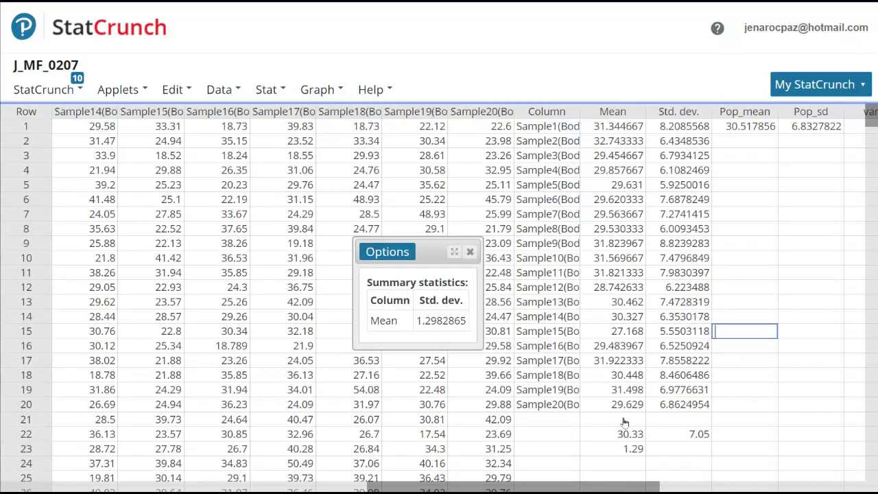
pyautogui.click(470, 252)
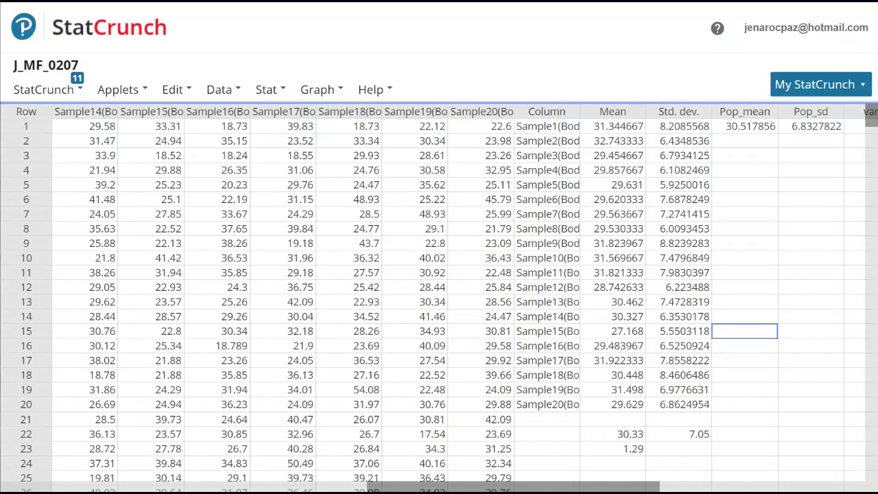